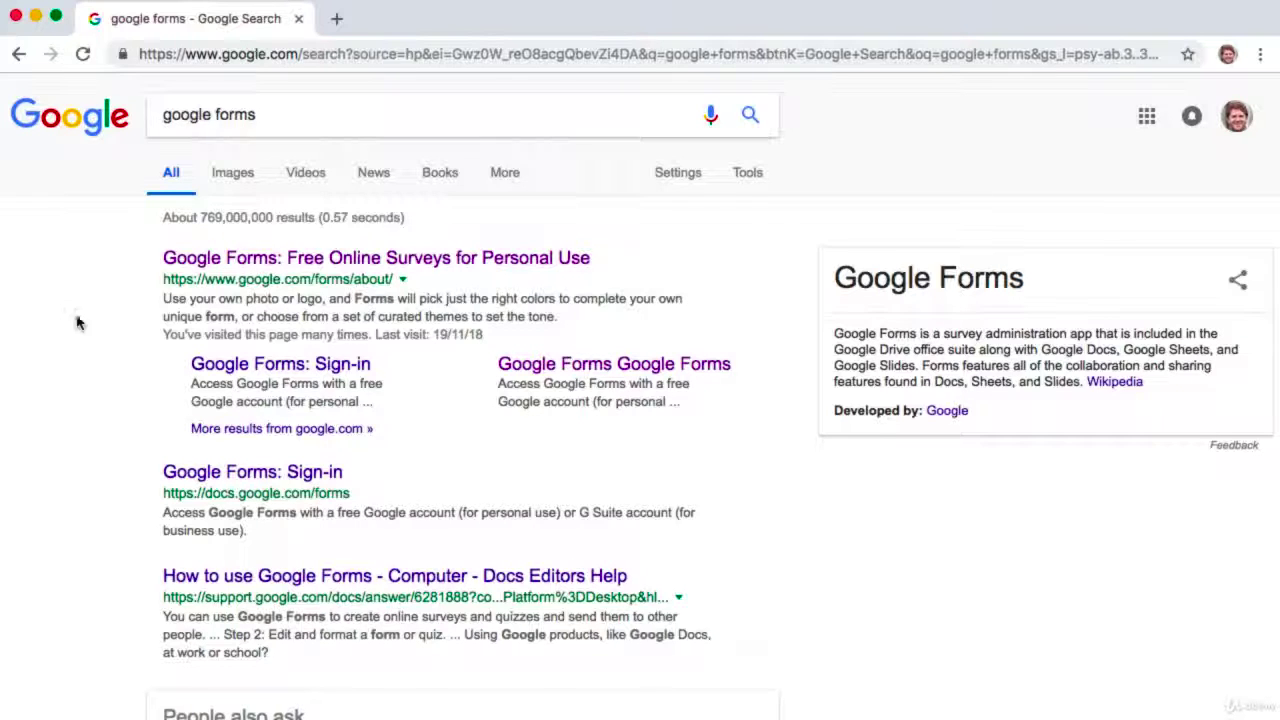
- Open the 'Google Forms: Free Online Surveys for Personal Use' search result
{"action": "left_click", "coordinate": [232, 259]}
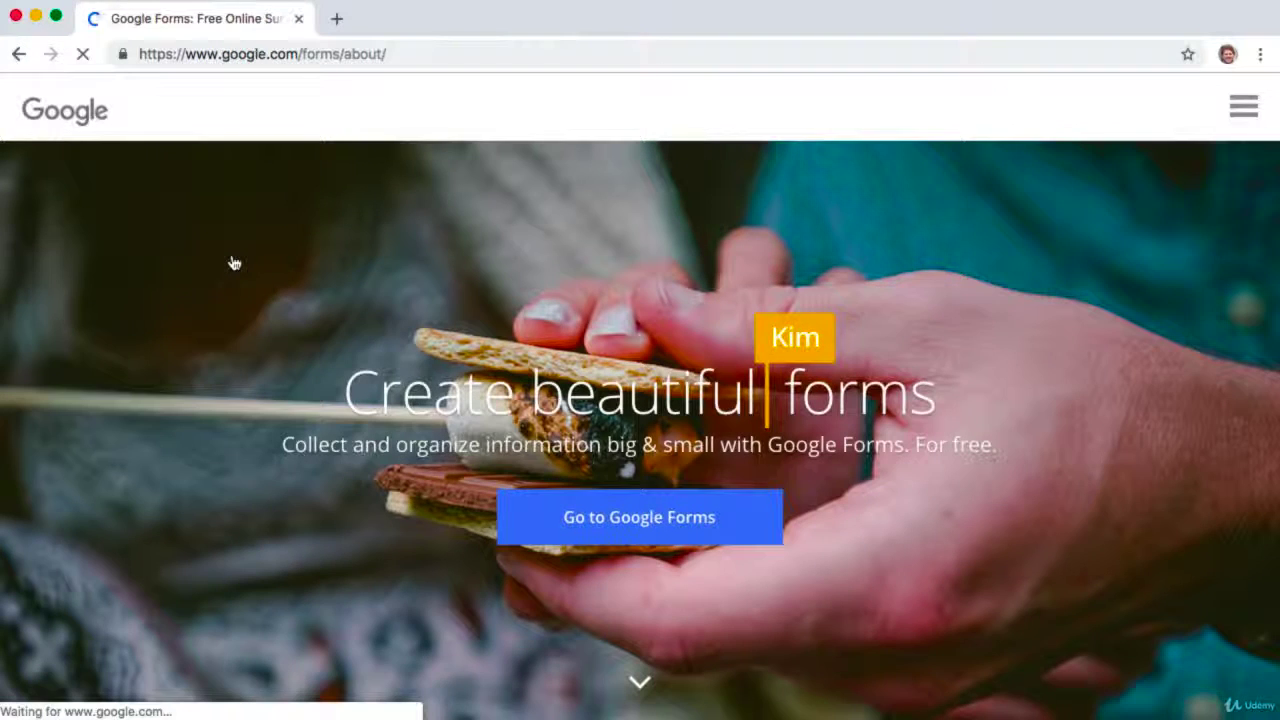
- Go on to the Google Forms app and start a Blank form
{"action": "left_click", "coordinate": [612, 522]}
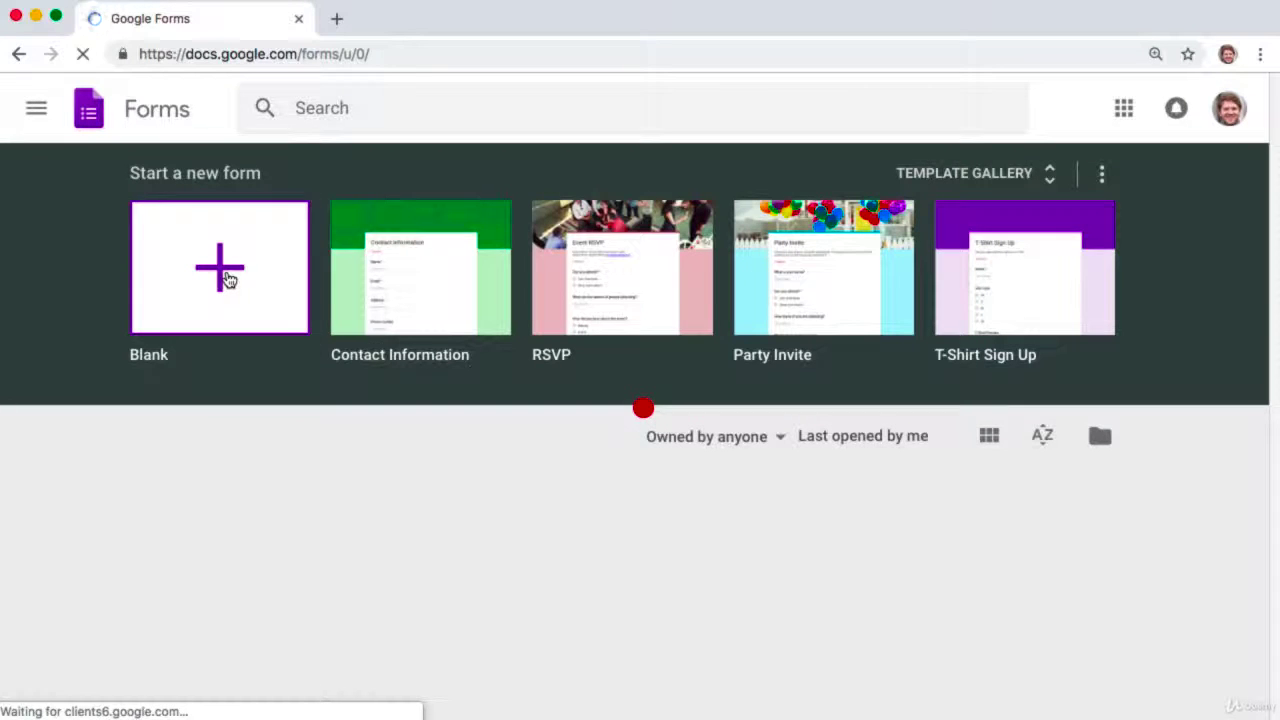
{"action": "left_click", "coordinate": [228, 279]}
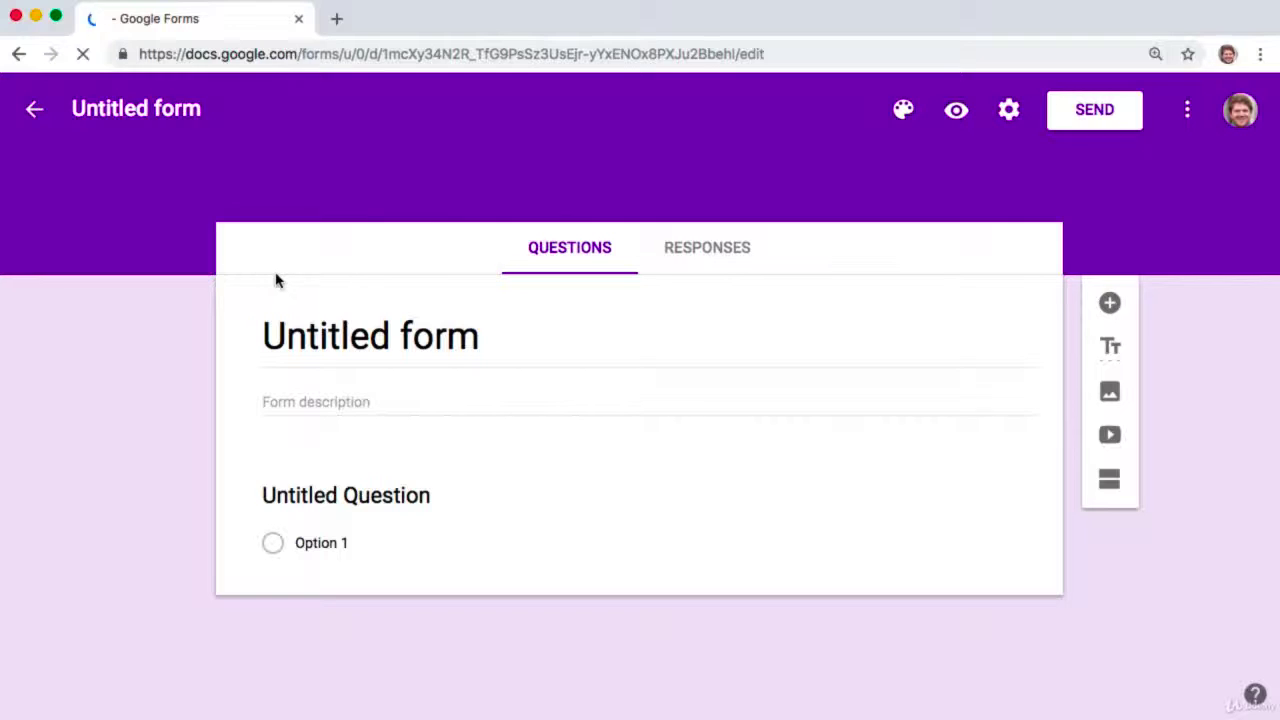
- Change the 'Untitled form' title to 'Digital Marketing Survey', fixing the typo
{"action": "left_click", "coordinate": [341, 347]}
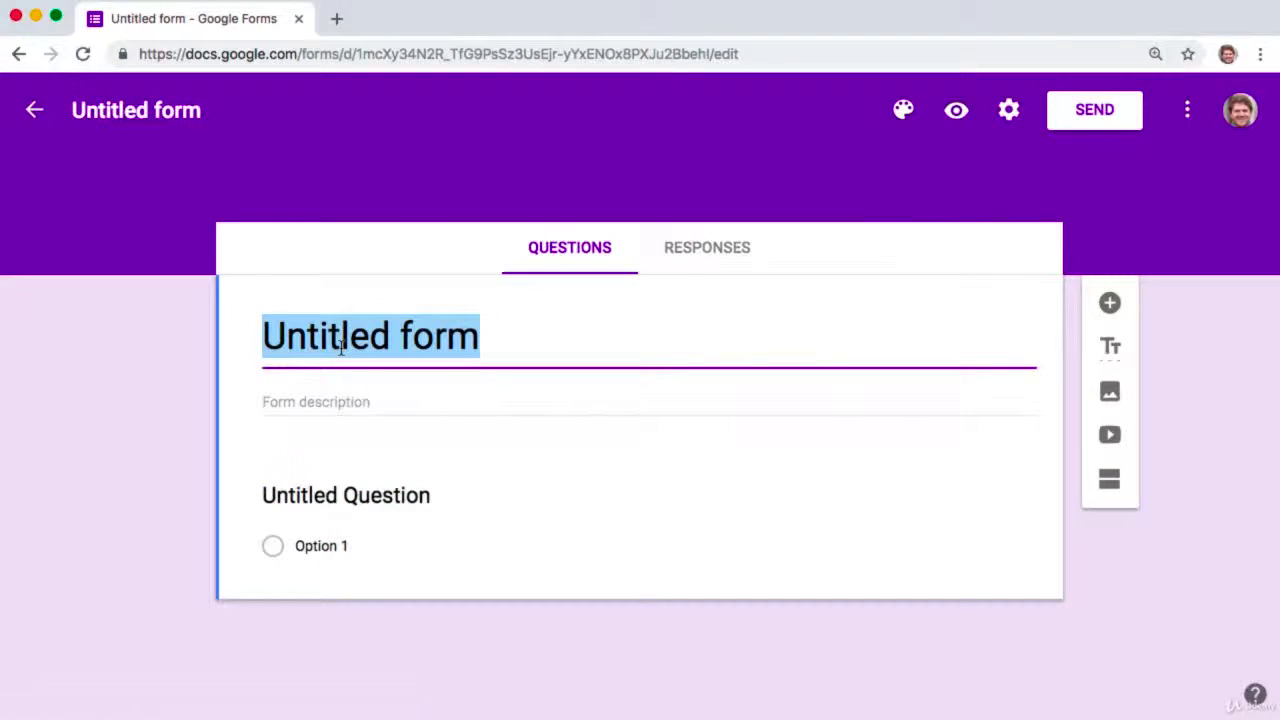
{"action": "type", "text": "Dig"}
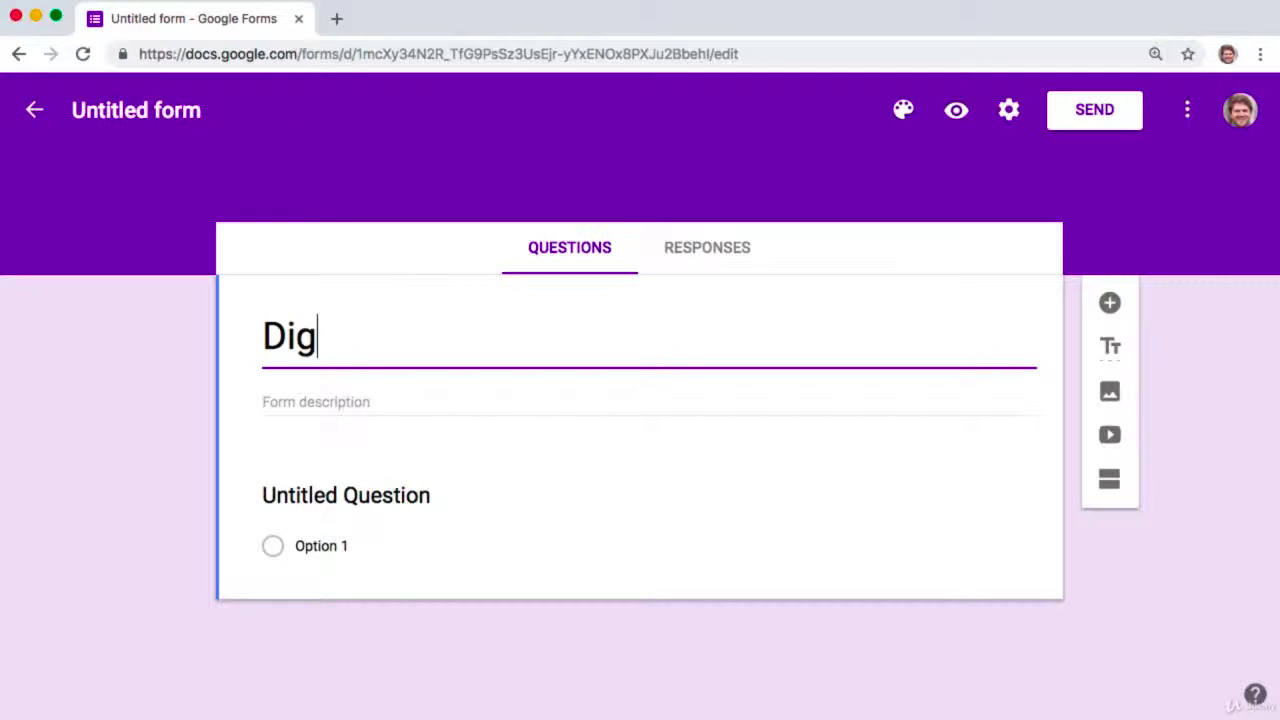
{"action": "type", "text": "ital MARKETIN"}
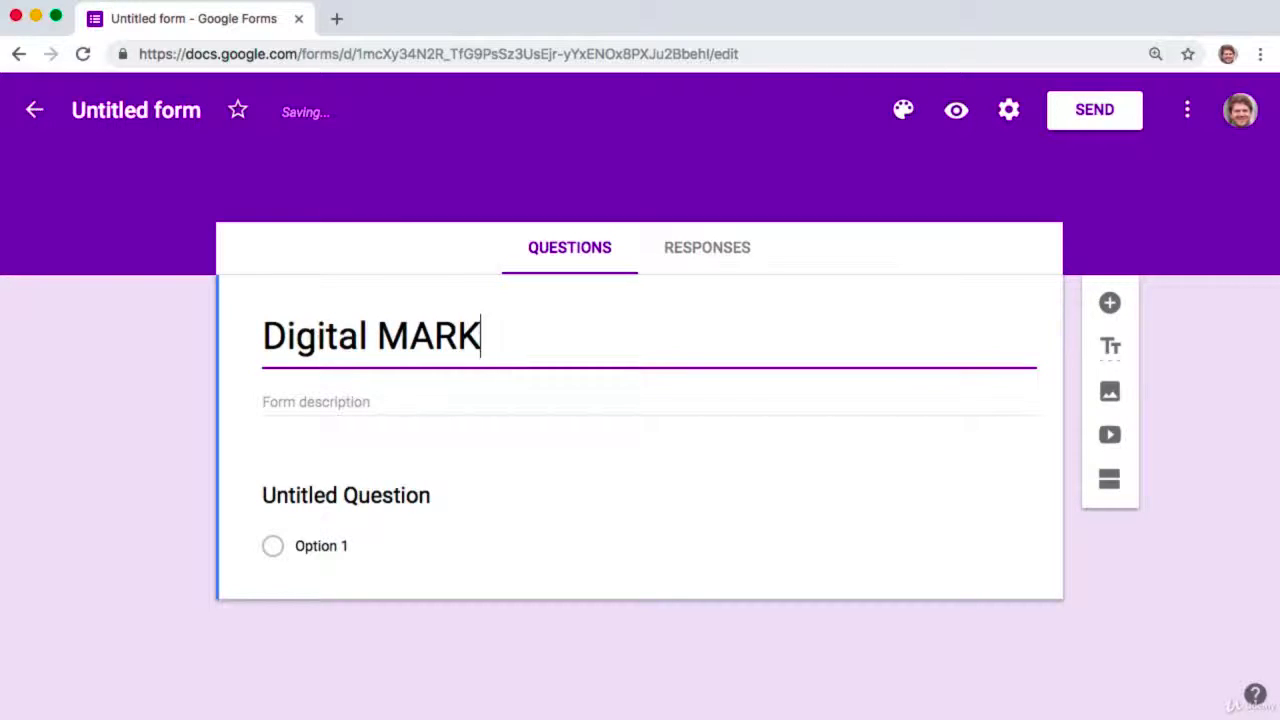
{"action": "key", "text": "BackSpace"}
{"action": "key", "text": "BackSpace"}
{"action": "key", "text": "BackSpace"}
{"action": "key", "text": "BackSpace"}
{"action": "key", "text": "BackSpace"}
{"action": "key", "text": "BackSpace"}
{"action": "key", "text": "BackSpace"}
{"action": "type", "text": "a"}
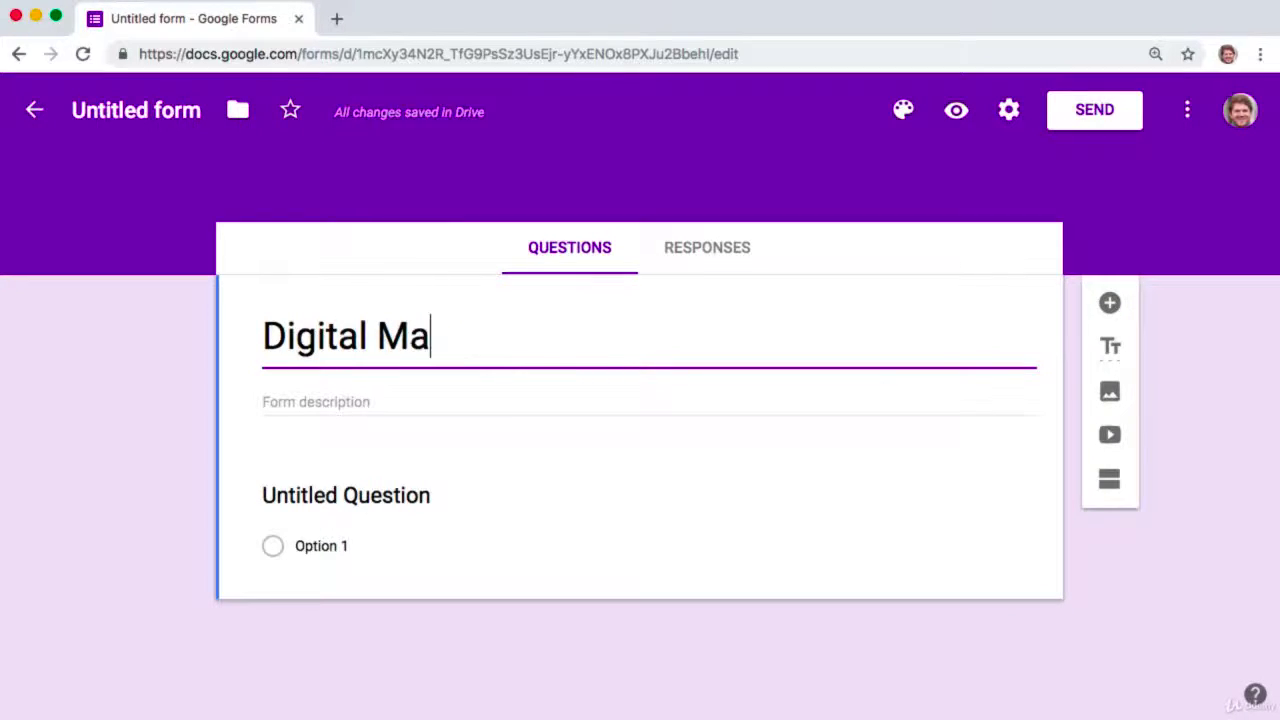
{"action": "type", "text": "rke"}
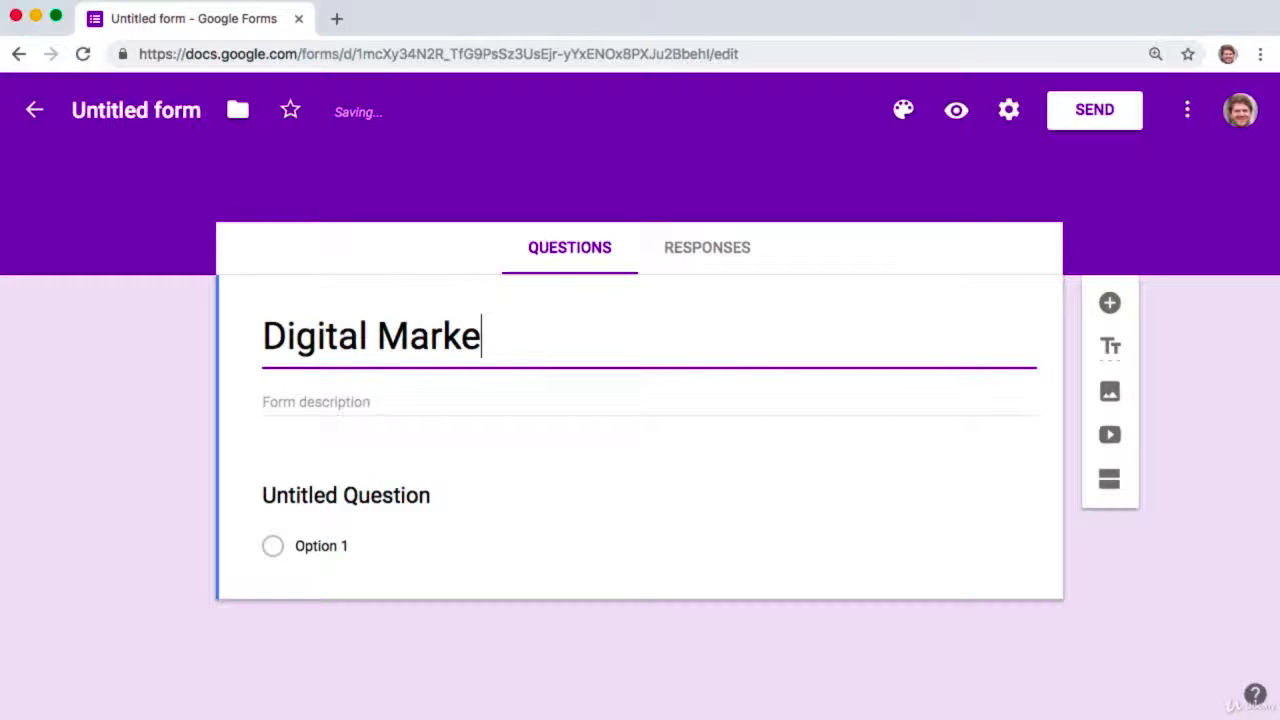
{"action": "type", "text": "ting Survey"}
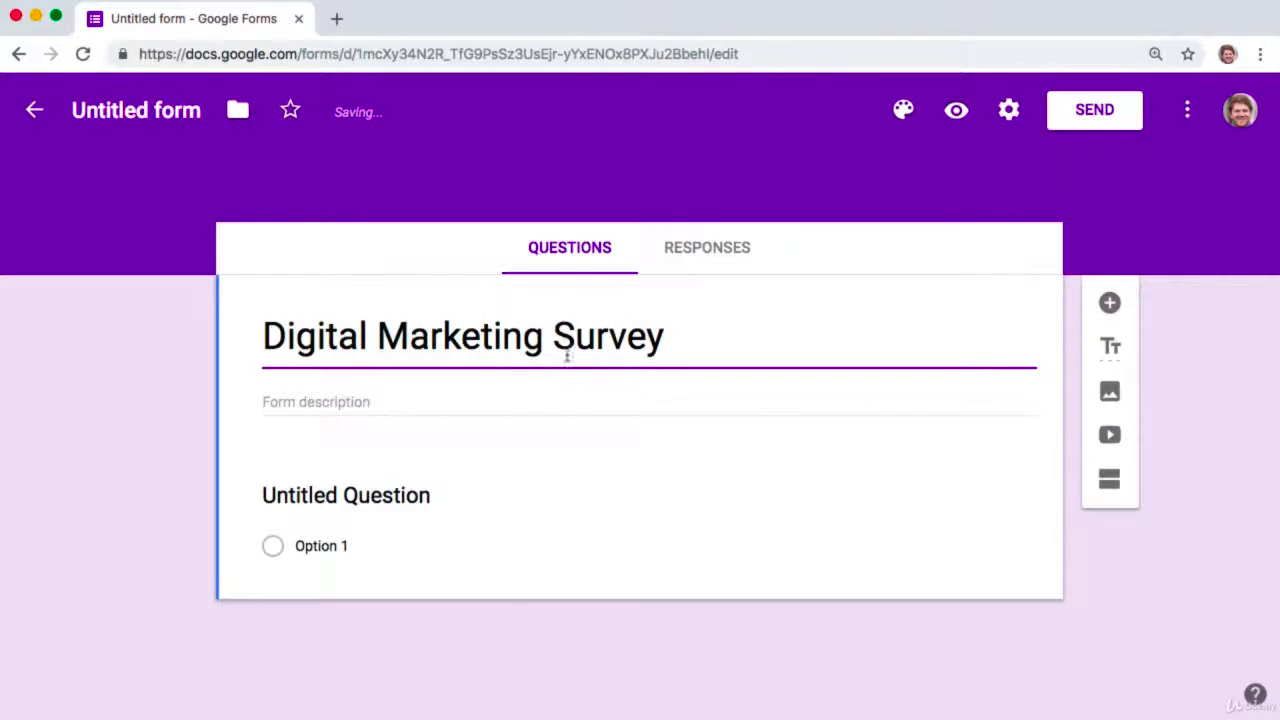
{"action": "left_click_drag", "start_coordinate": [545, 340], "coordinate": [255, 347]}
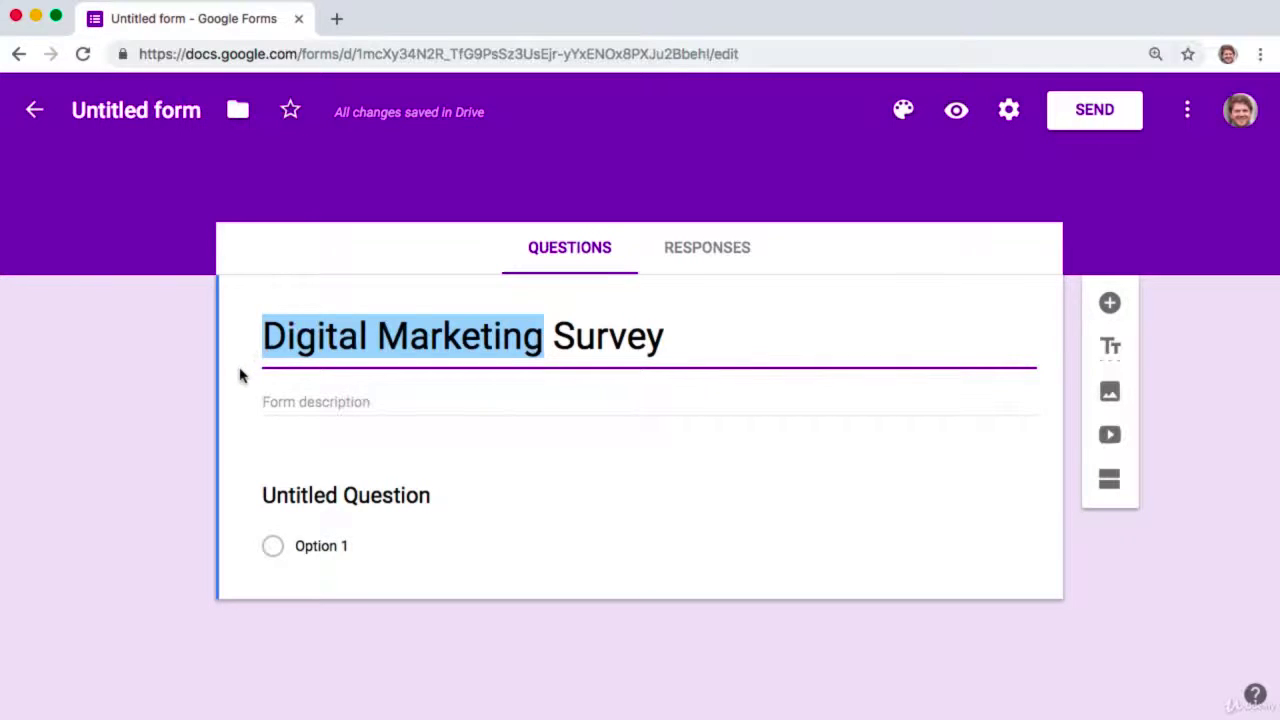
{"action": "left_click", "coordinate": [239, 374]}
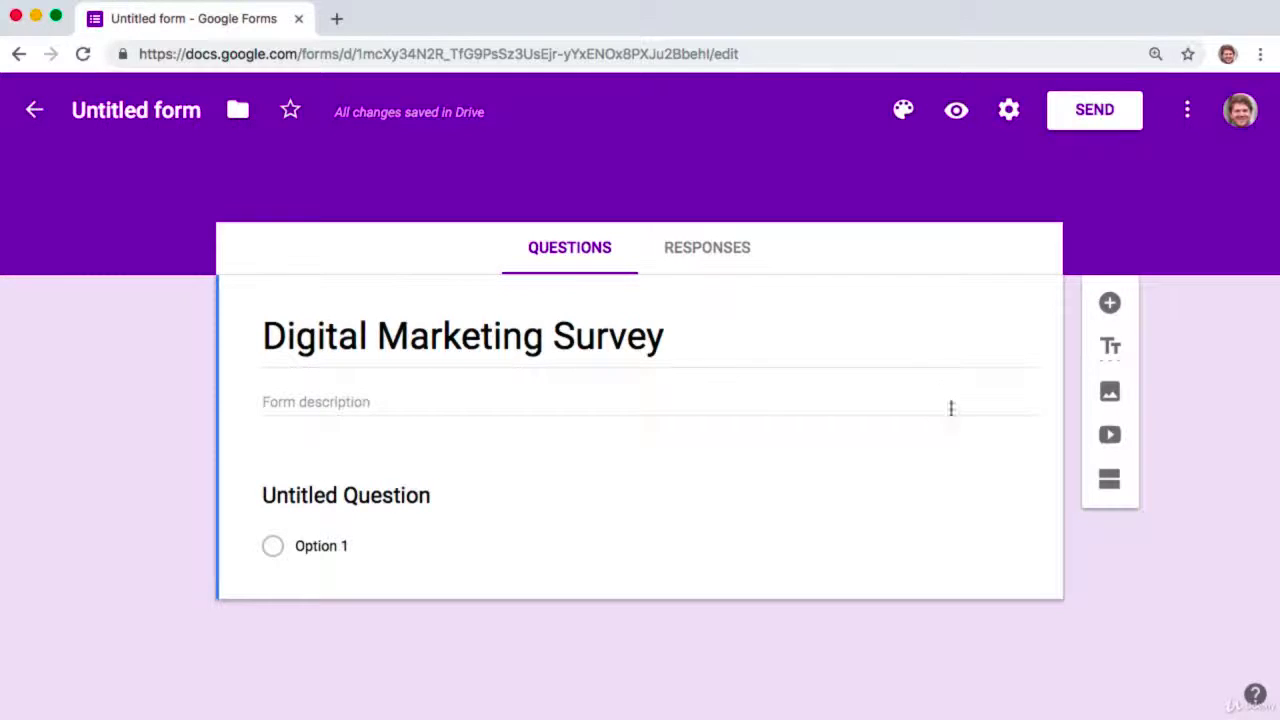
- Add a new question and set its type to Short answer
{"action": "left_click", "coordinate": [1111, 304]}
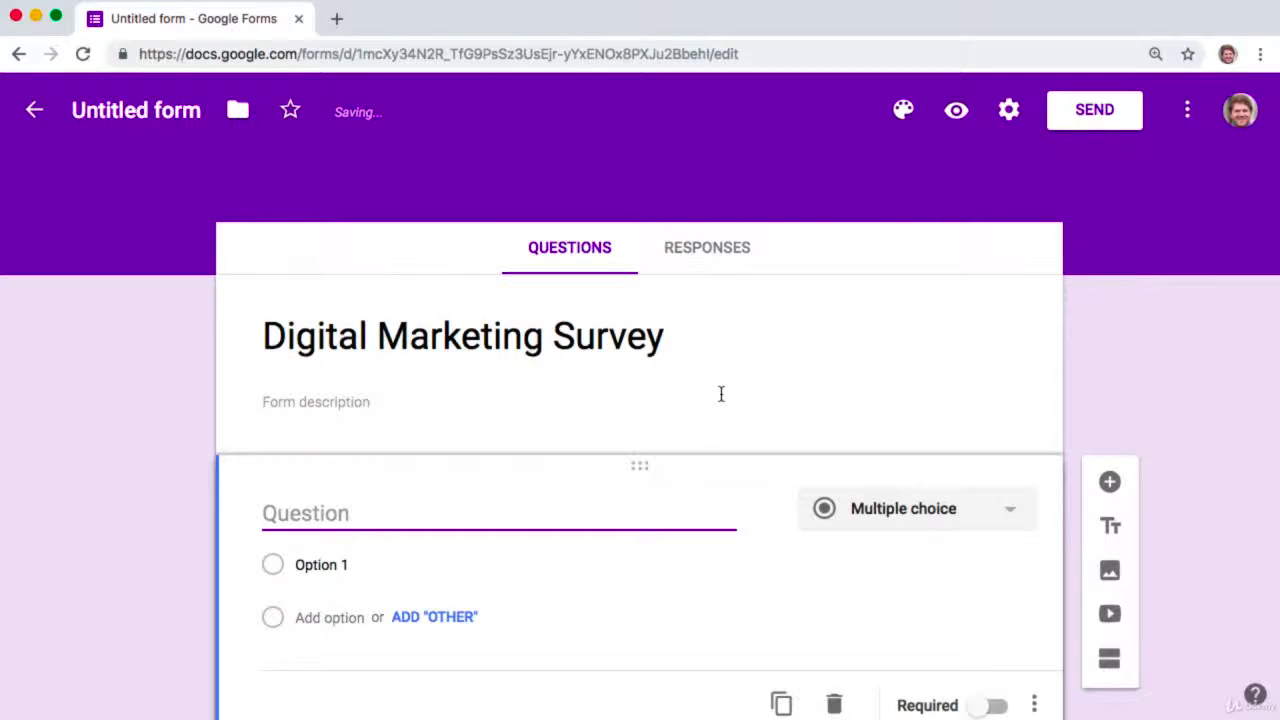
{"action": "scroll", "coordinate": [720, 394], "scroll_direction": "down", "scroll_amount": 3}
{"action": "left_click", "coordinate": [907, 362]}
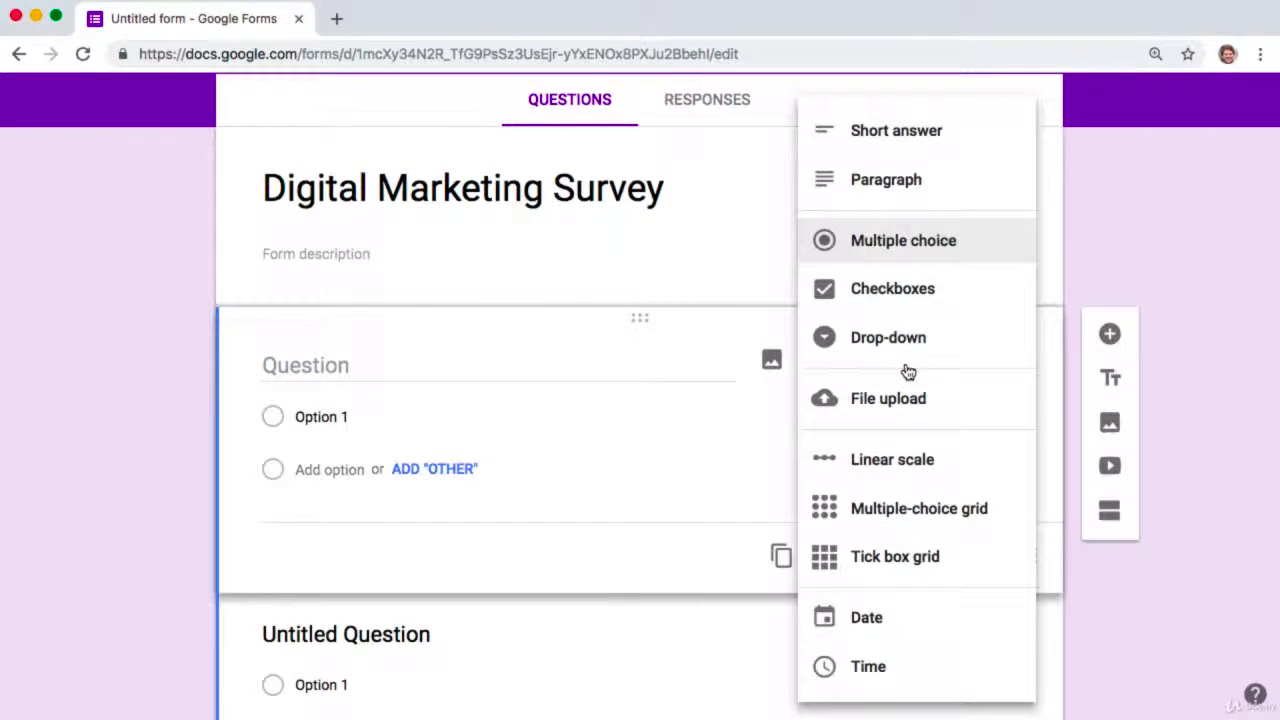
{"action": "left_click", "coordinate": [915, 133]}
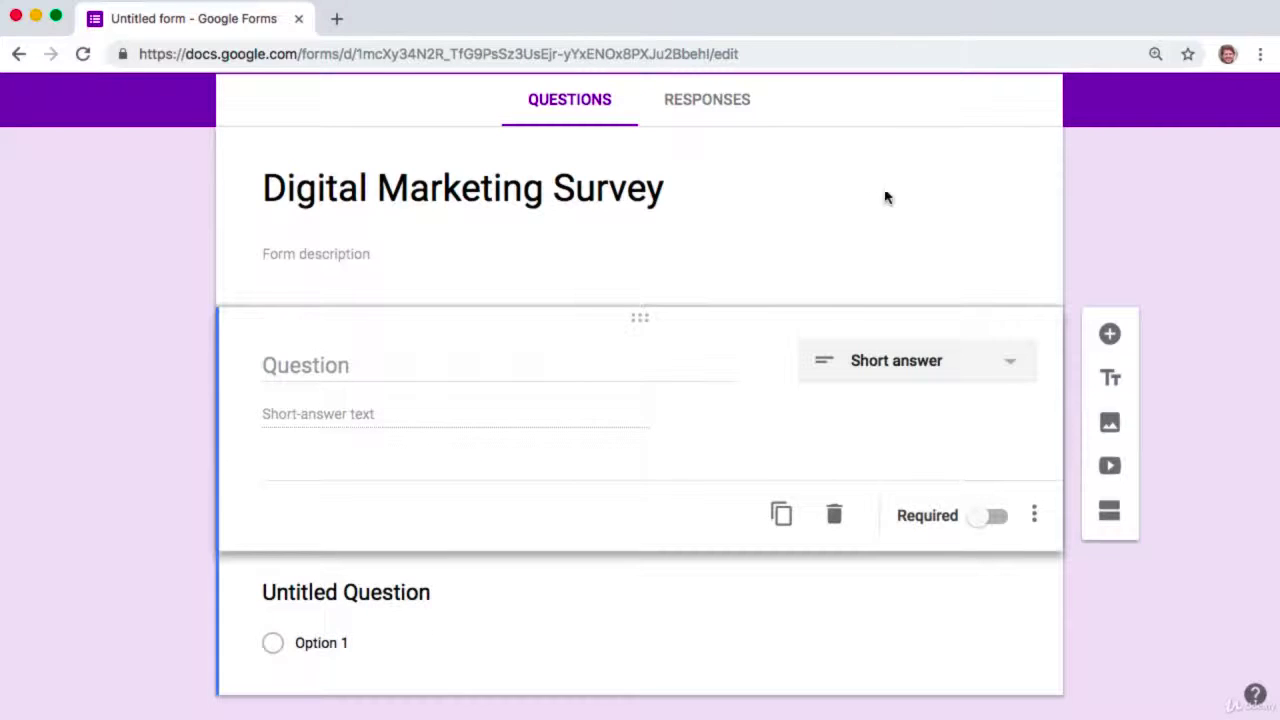
- Enter the question 'What is your biggest problem with digital marketing?', correcting misspellings
{"action": "left_click", "coordinate": [410, 370]}
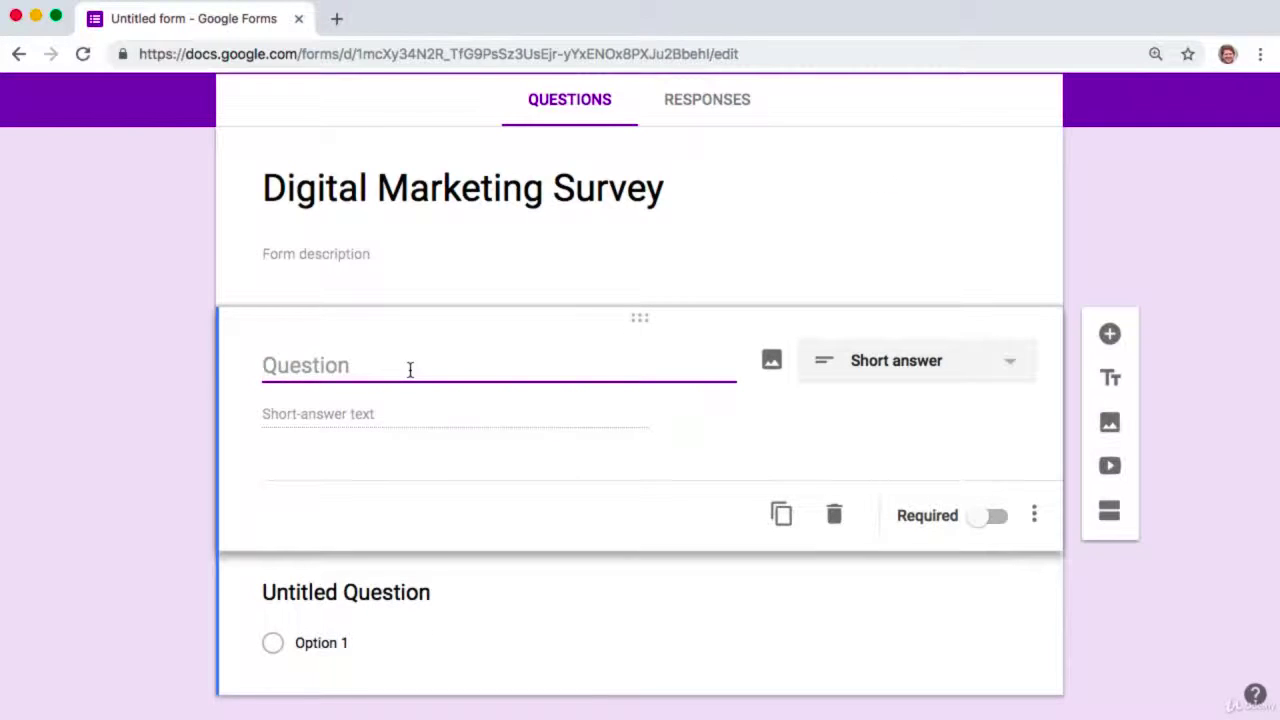
{"action": "type", "text": "W"}
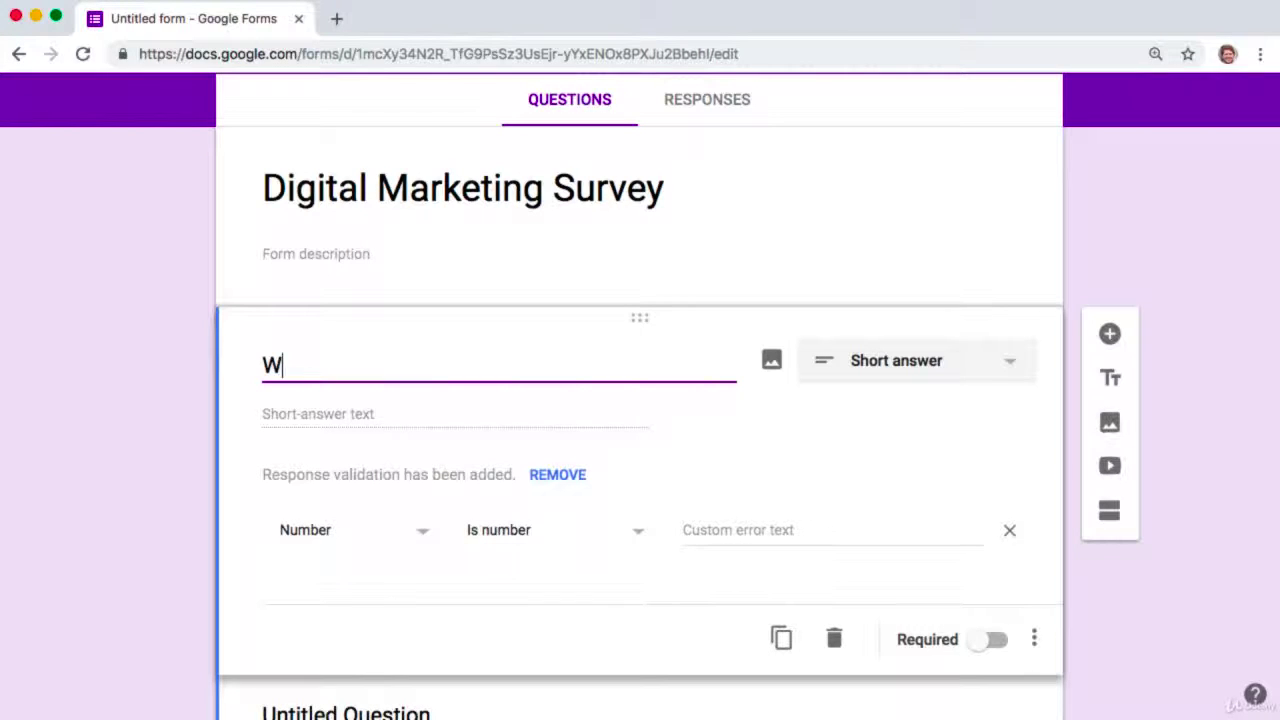
{"action": "type", "text": "hat is your "}
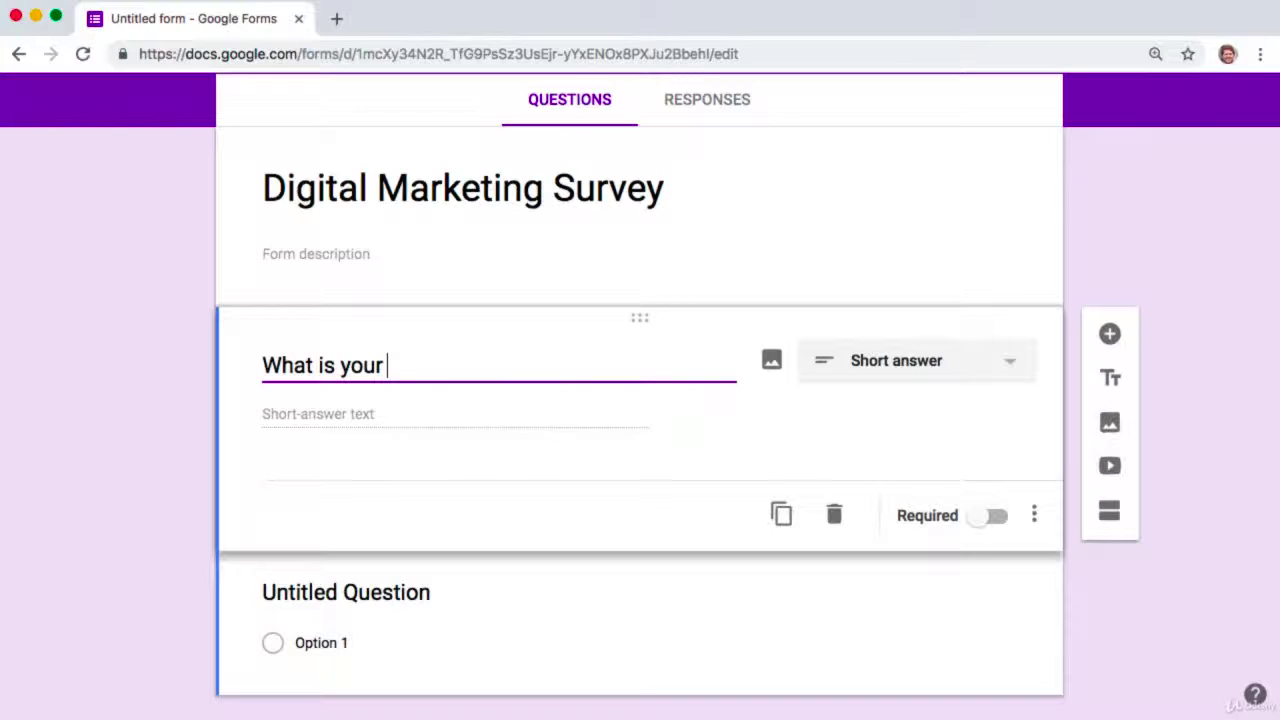
{"action": "type", "text": "biggest problem"}
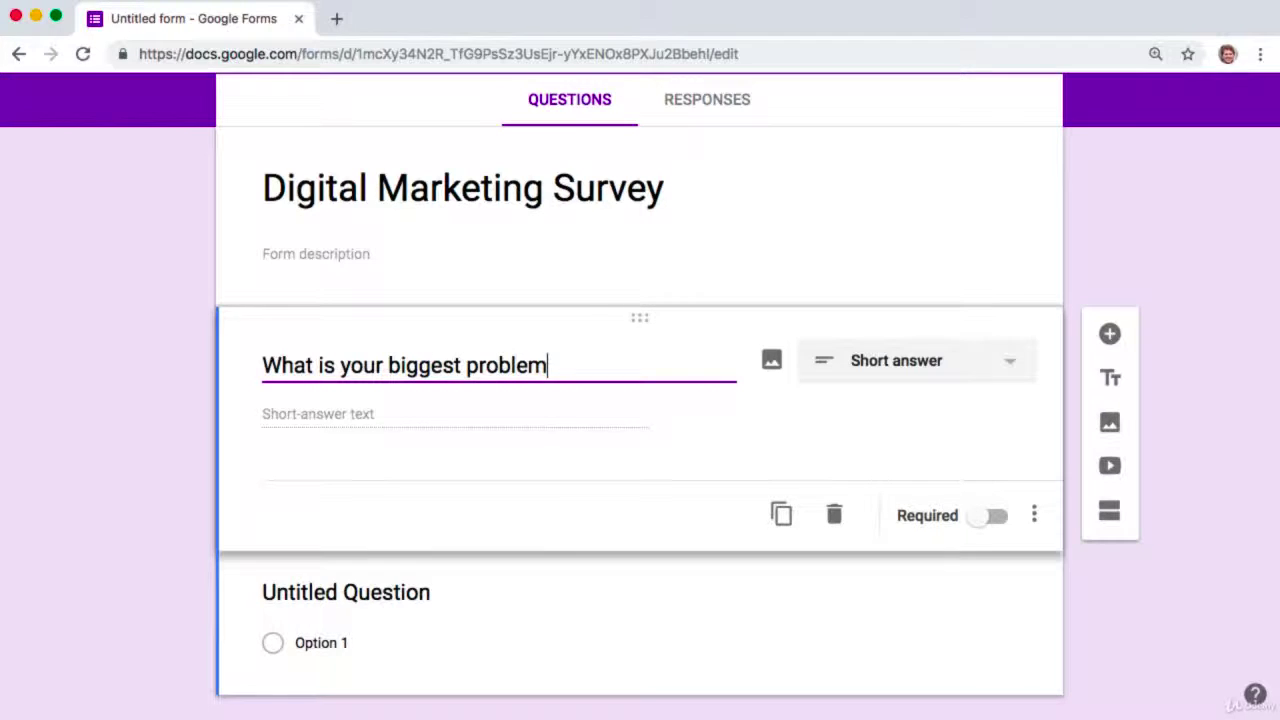
{"action": "type", "text": " with xxx"}
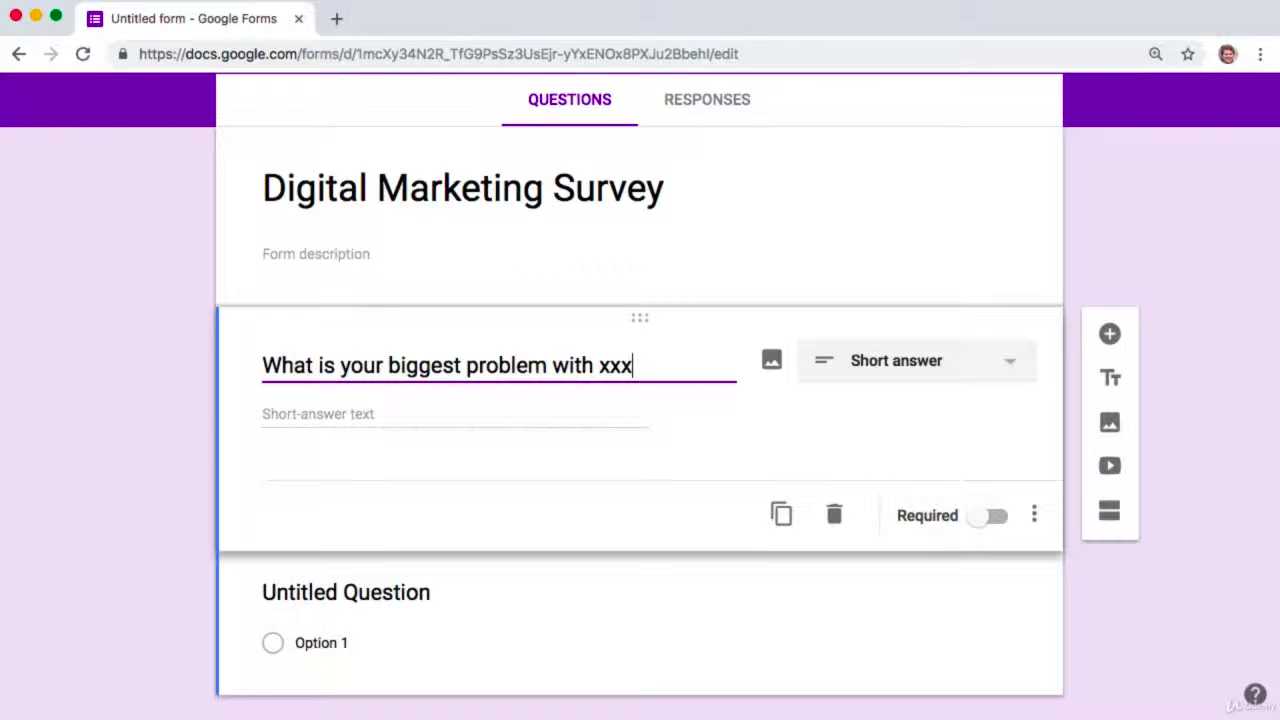
{"action": "key", "text": "BackSpace"}
{"action": "key", "text": "BackSpace"}
{"action": "key", "text": "BackSpace"}
{"action": "type", "text": "digtial marketing"}
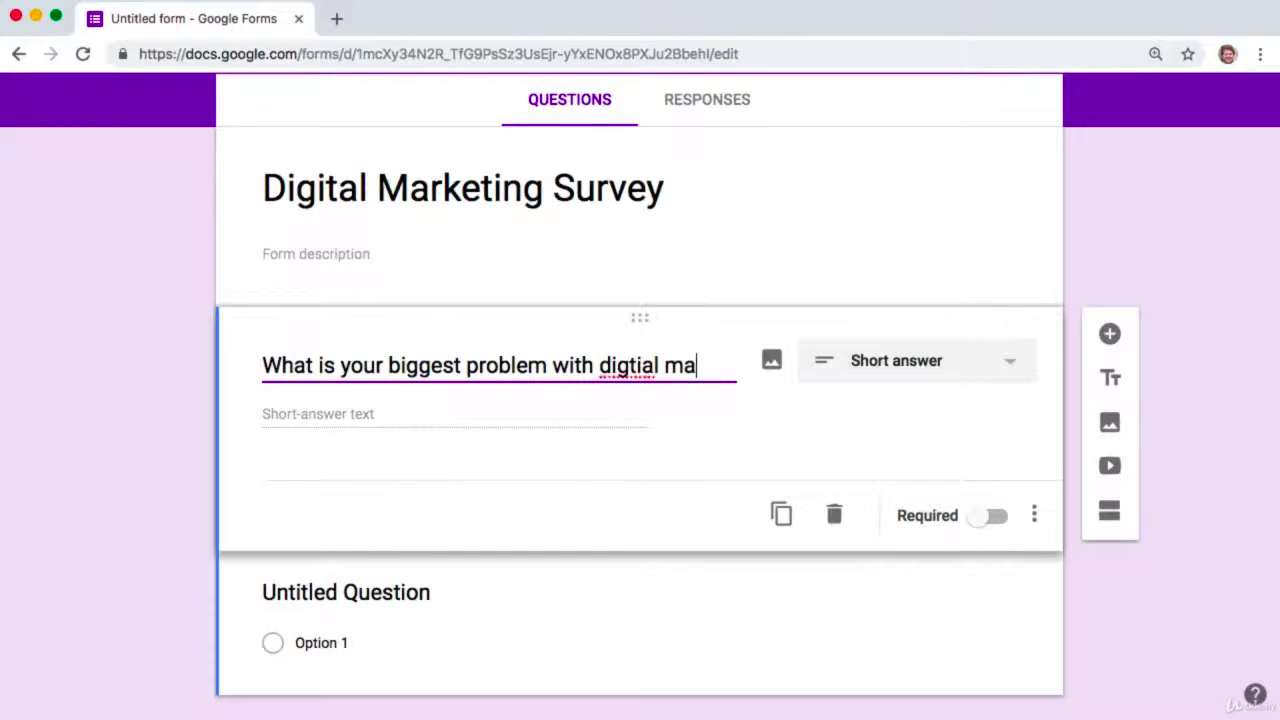
{"action": "key", "text": "BackSpace"}
{"action": "key", "text": "BackSpace"}
{"action": "key", "text": "BackSpace"}
{"action": "key", "text": "BackSpace"}
{"action": "key", "text": "BackSpace"}
{"action": "key", "text": "BackSpace"}
{"action": "type", "text": "keting?"}
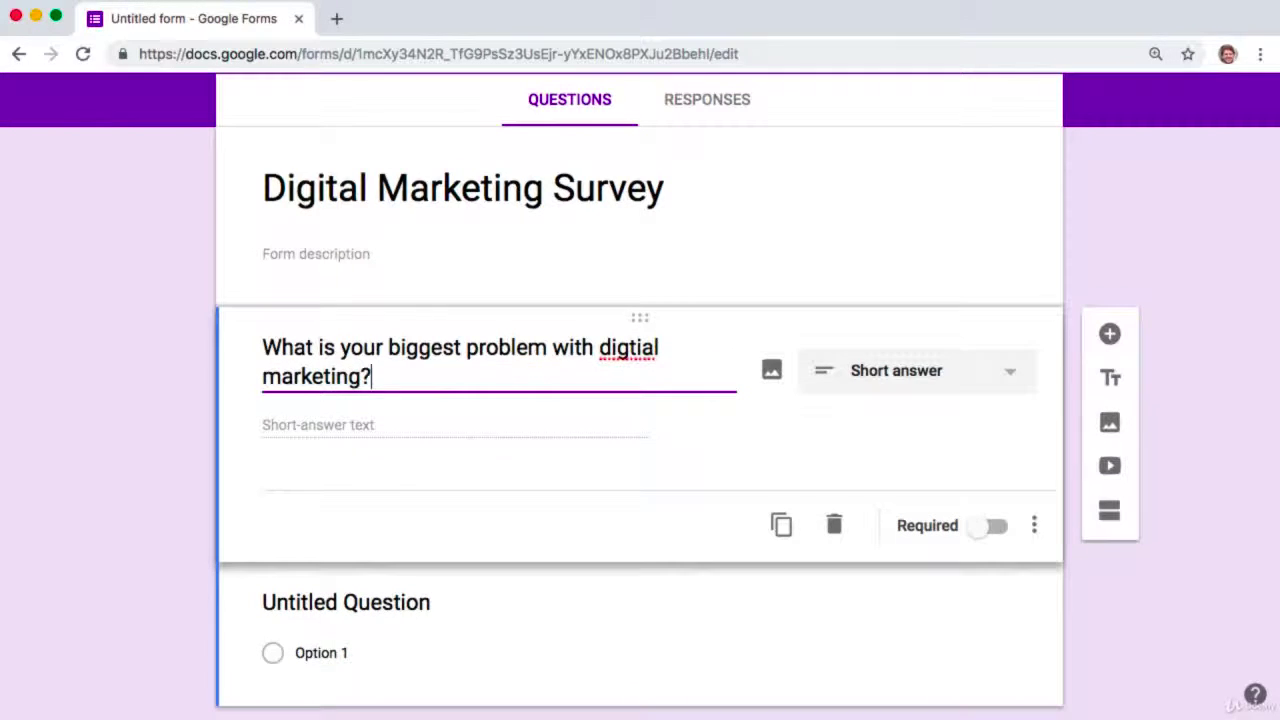
{"action": "double_click", "coordinate": [628, 350]}
{"action": "type", "text": "digital"}
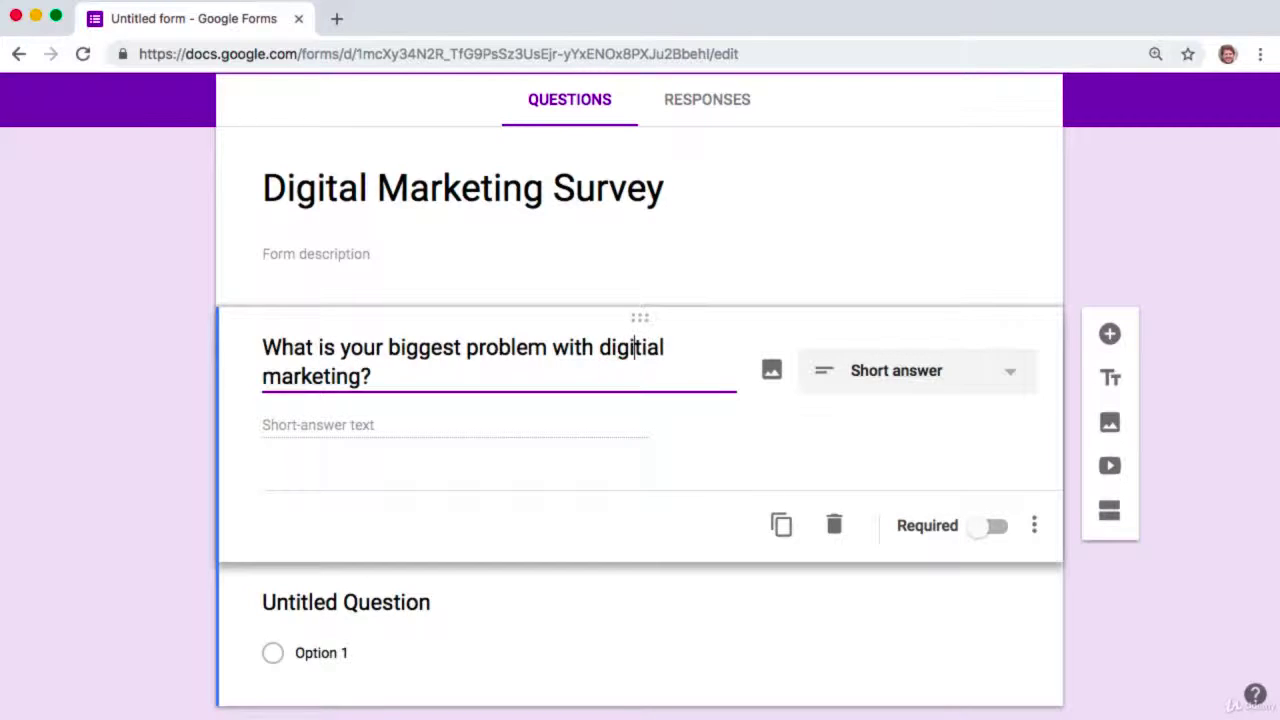
{"action": "left_click", "coordinate": [166, 349]}
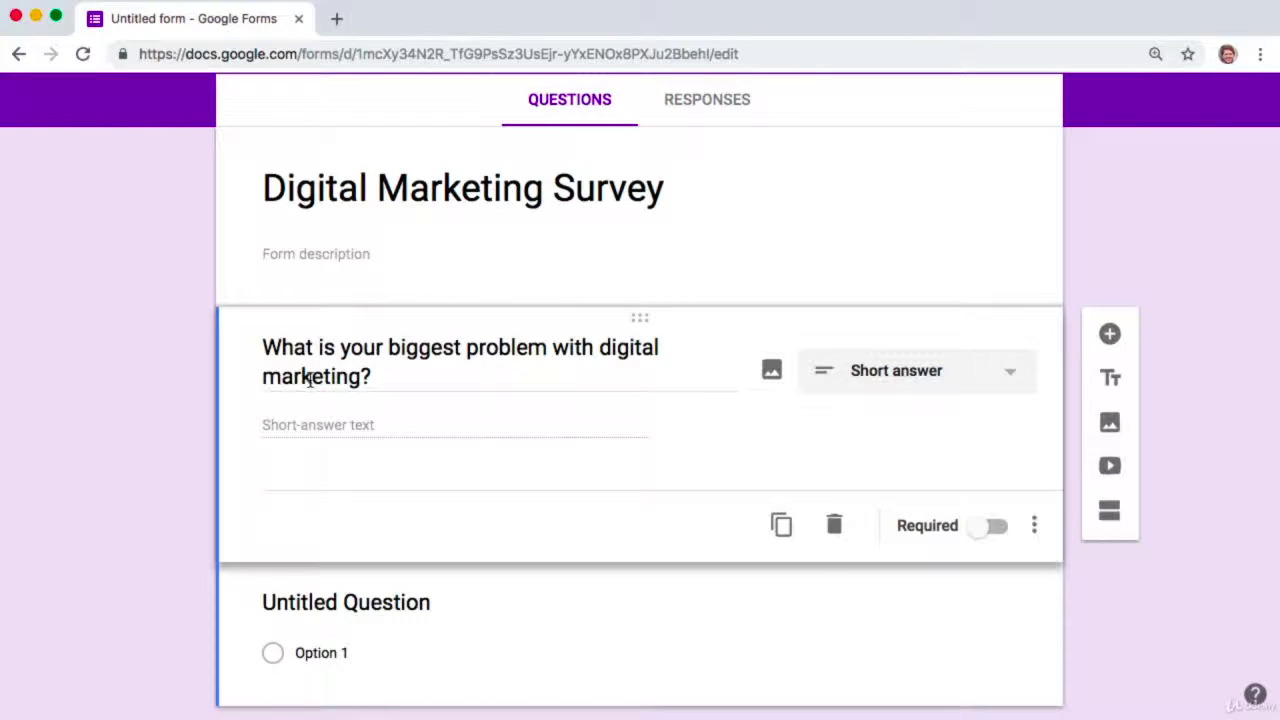
{"action": "left_click_drag", "start_coordinate": [397, 374], "coordinate": [263, 349]}
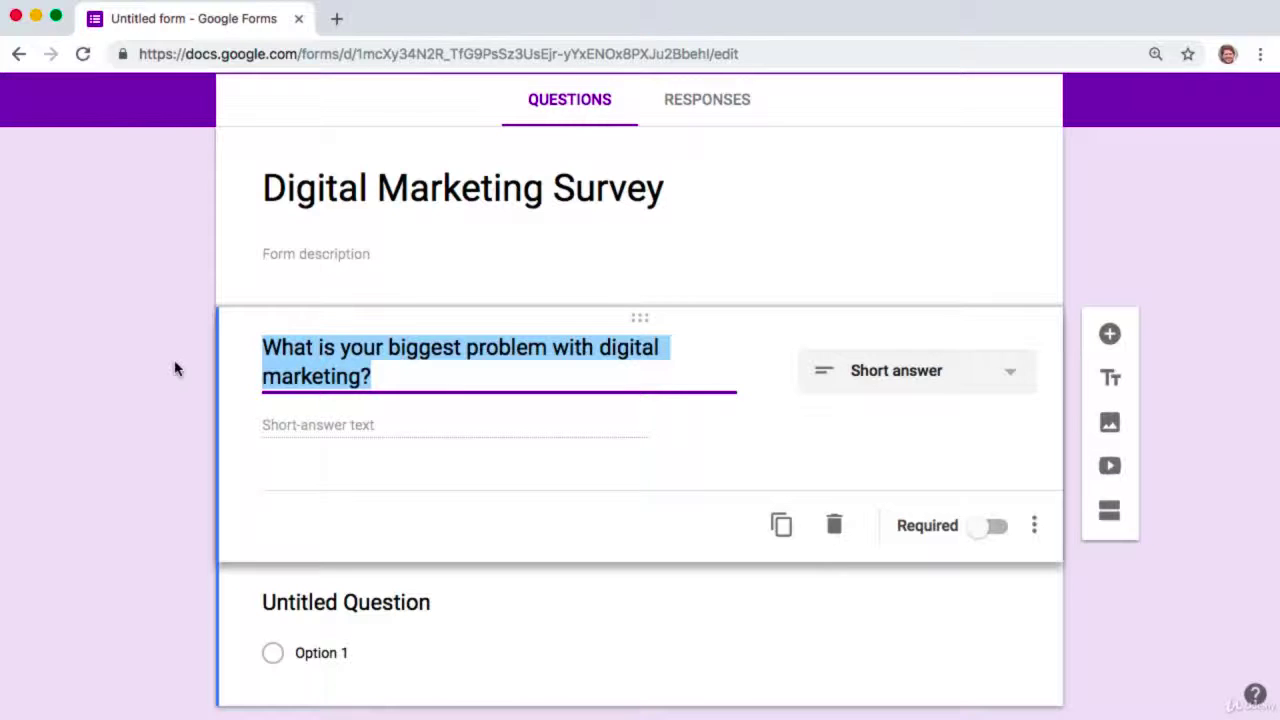
{"action": "left_click", "coordinate": [148, 372]}
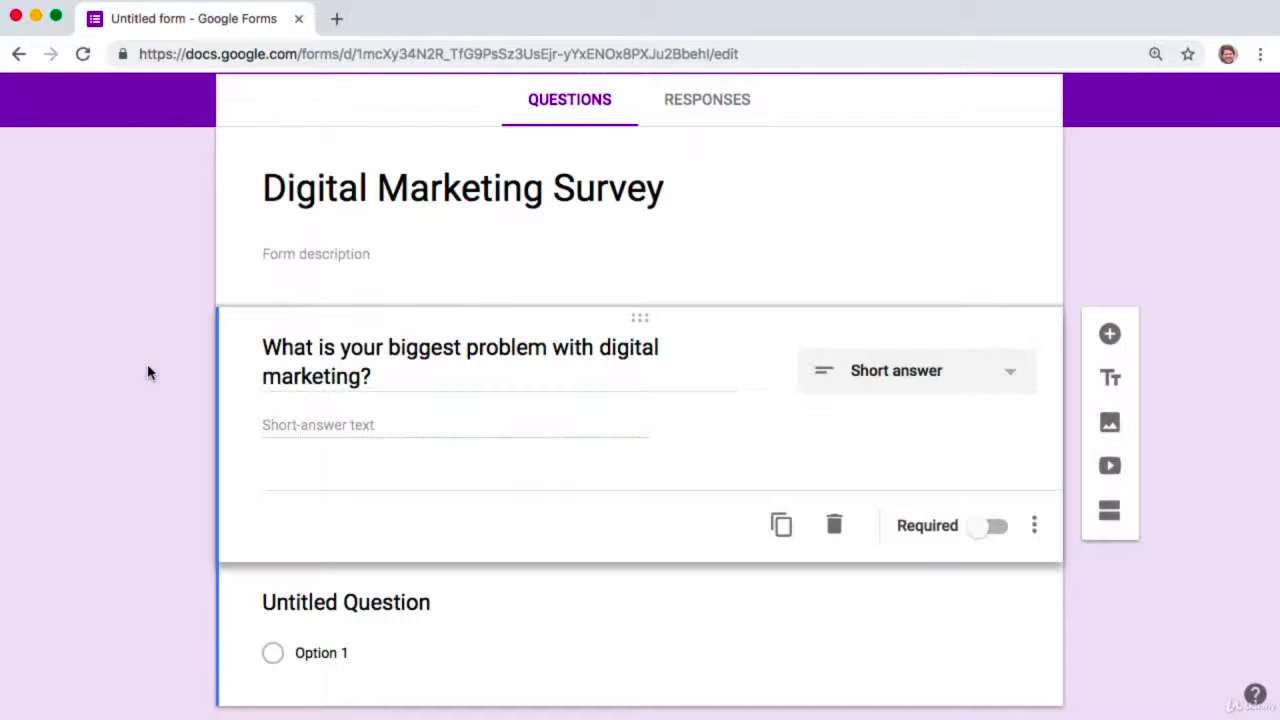
{"action": "scroll", "coordinate": [147, 363], "scroll_direction": "down", "scroll_amount": 2}
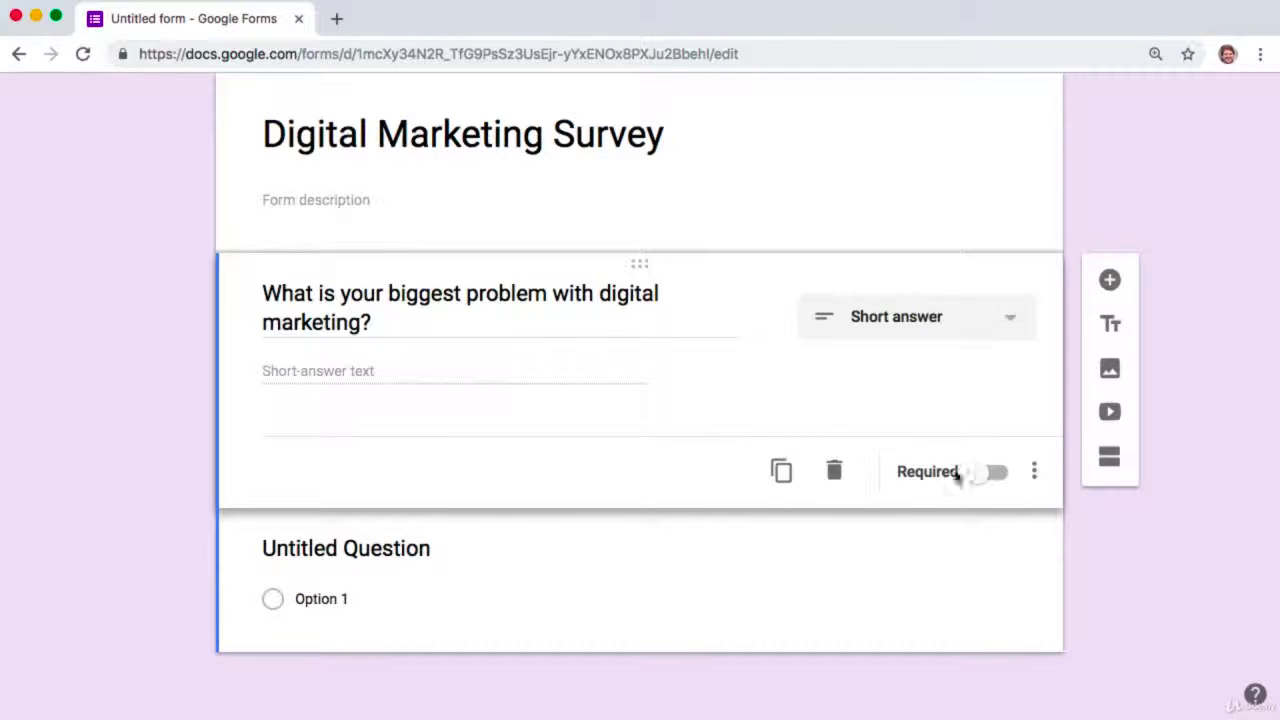
- Delete the leftover Untitled Question and add a fresh question below the first
{"action": "left_click", "coordinate": [745, 563]}
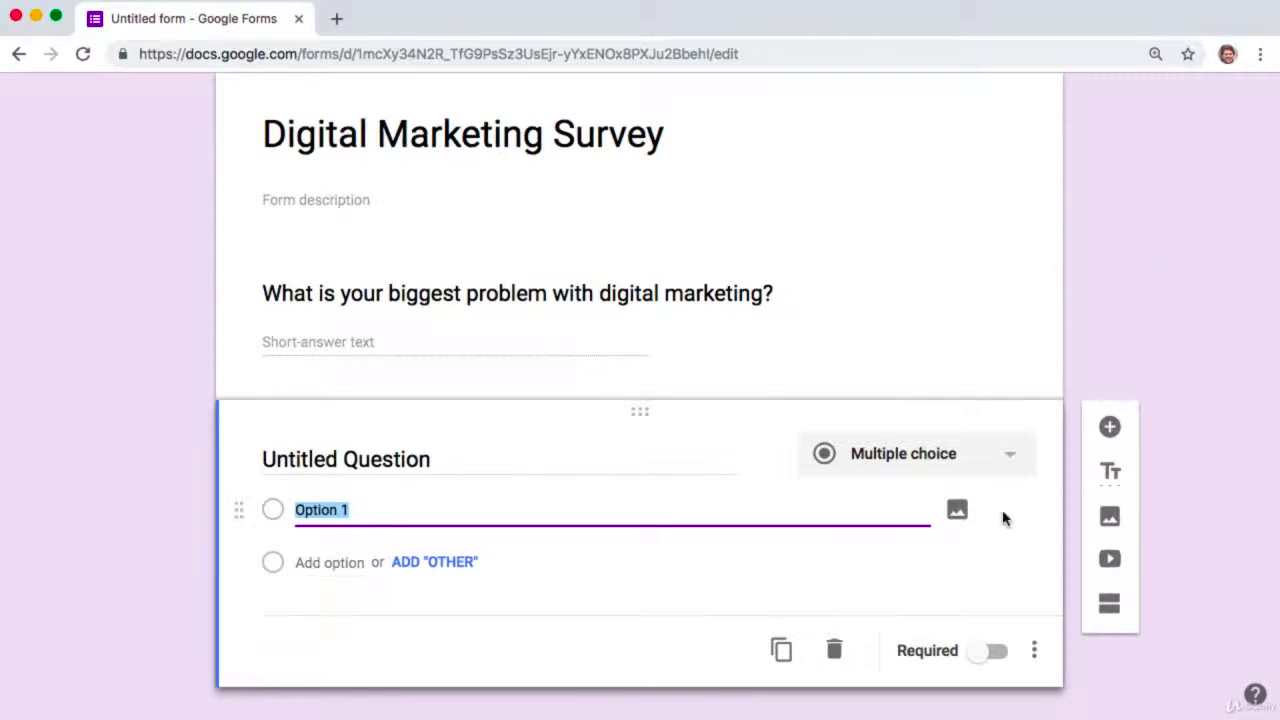
{"action": "left_click", "coordinate": [834, 650]}
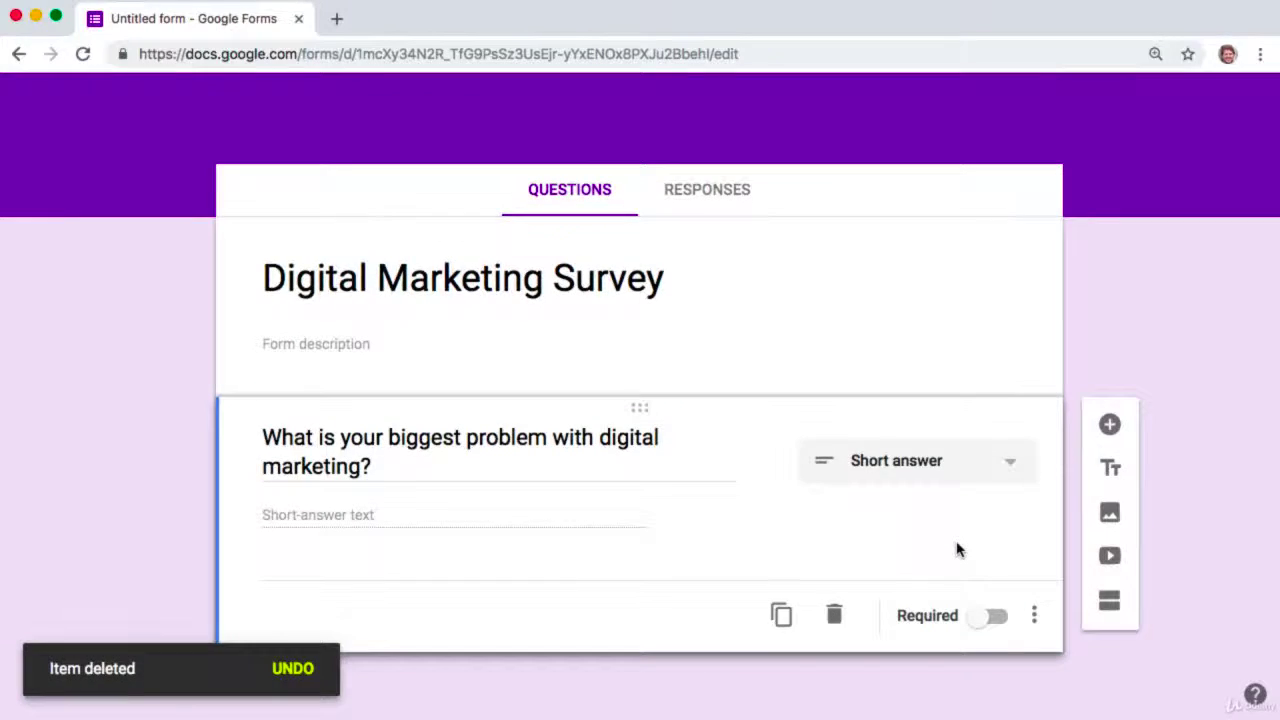
{"action": "left_click", "coordinate": [1113, 425]}
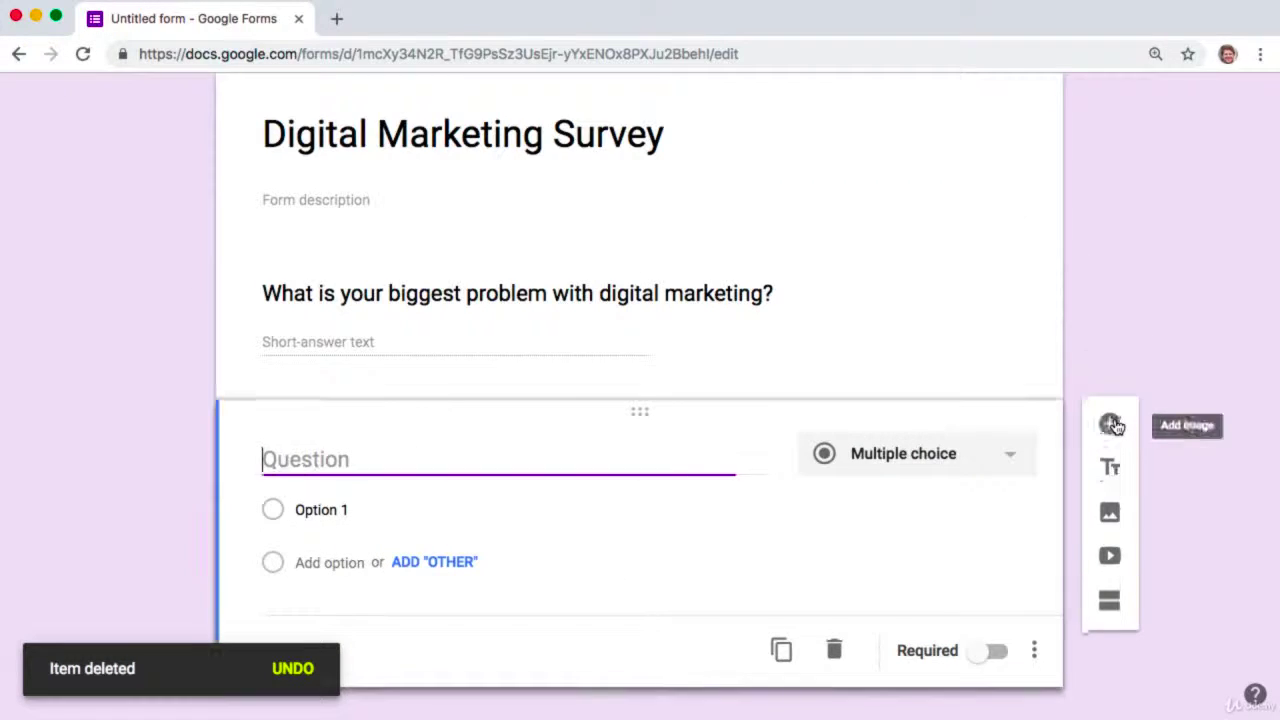
{"action": "left_click", "coordinate": [1008, 465]}
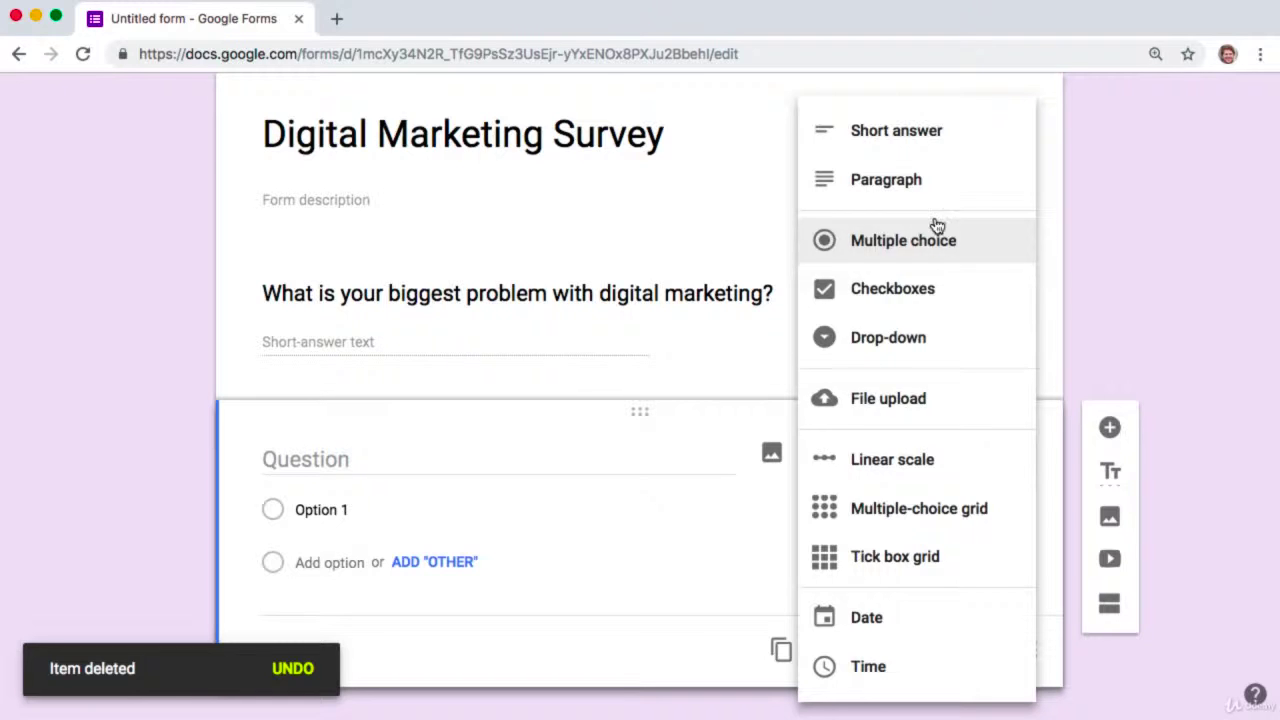
- Make it a Paragraph question and paste the wording about why a solution would matter
{"action": "left_click", "coordinate": [933, 176]}
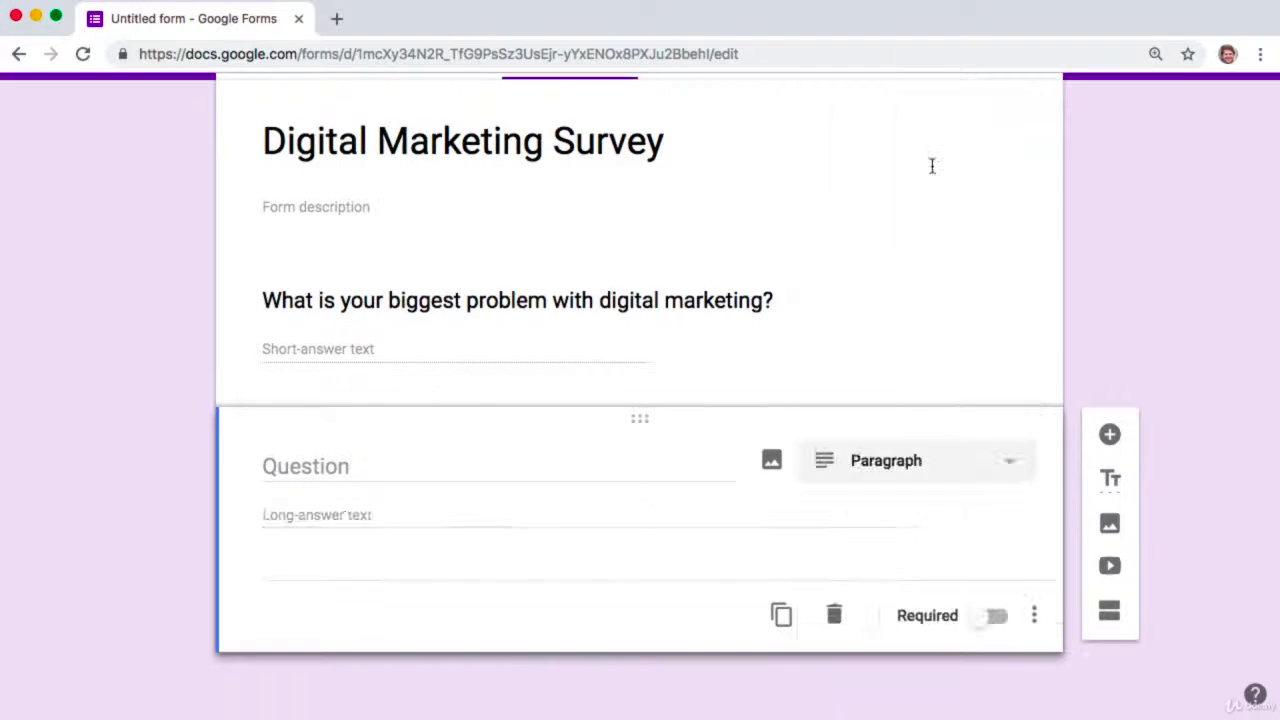
{"action": "left_click", "coordinate": [455, 467]}
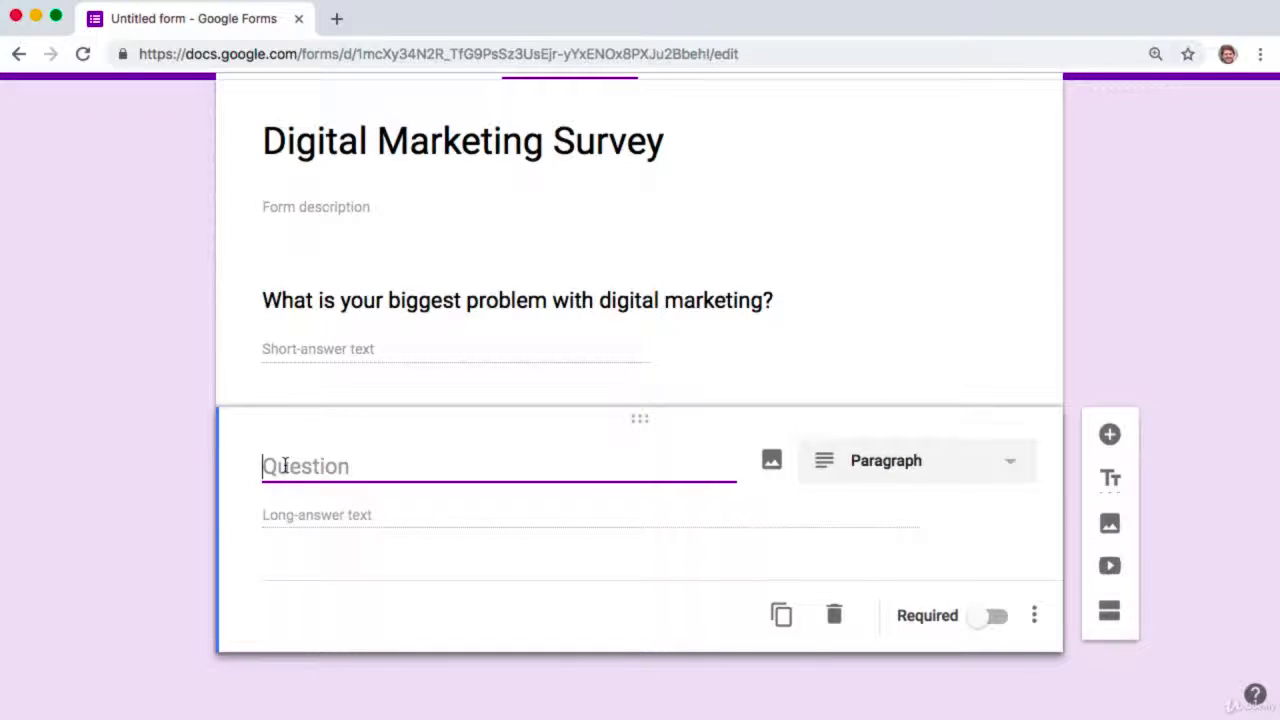
{"action": "type", "text": "Why would it make a difference in your life to get a good answer for this problem or find a solution for your need? (Details, please.)"}
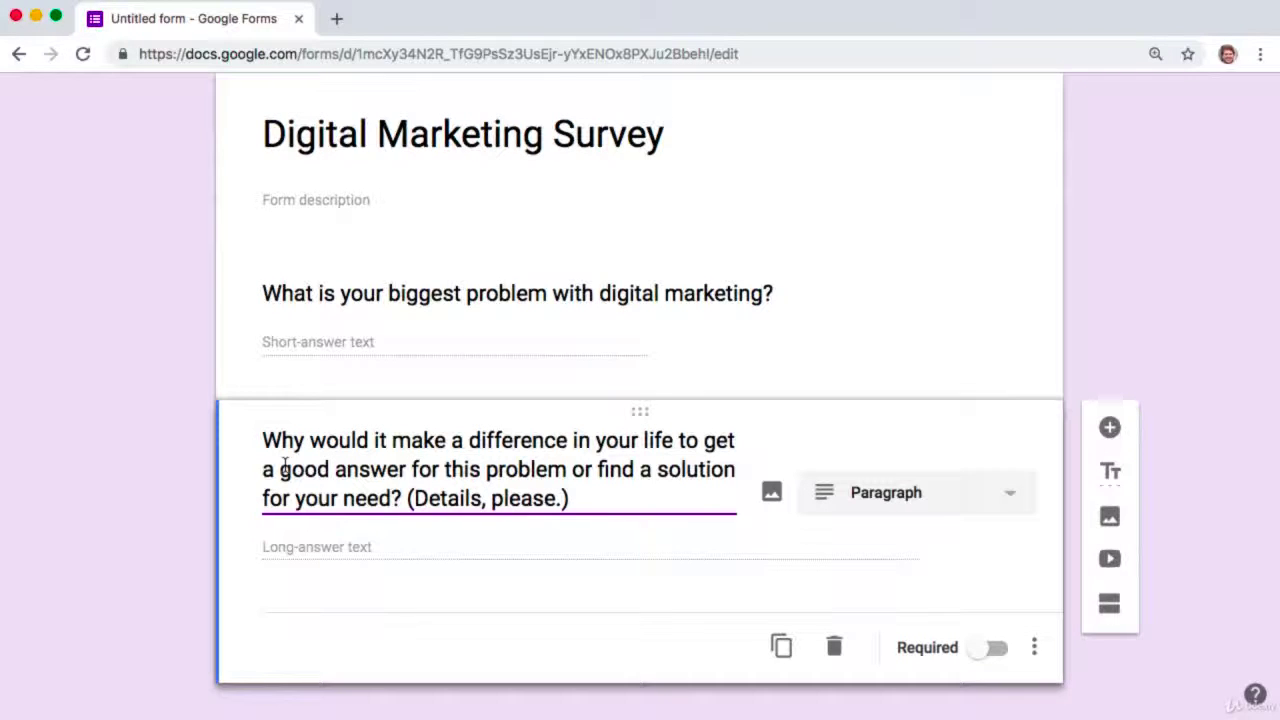
{"action": "left_click", "coordinate": [157, 500]}
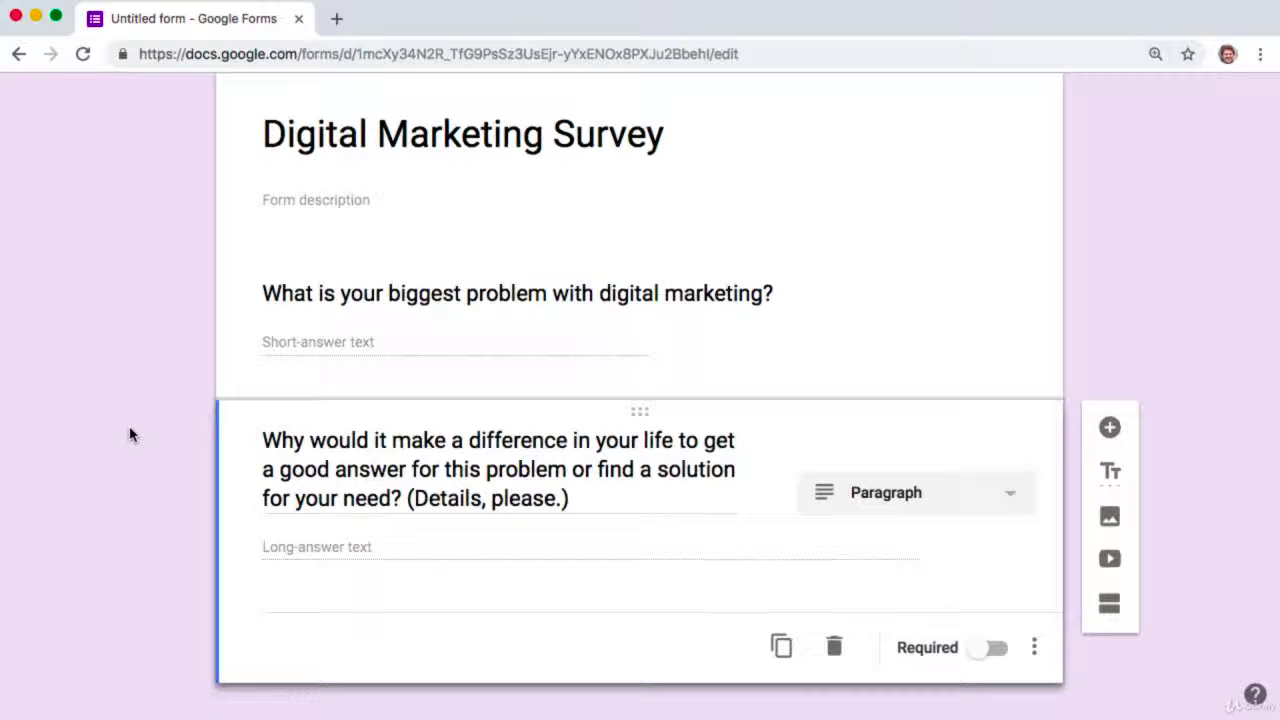
{"action": "left_click", "coordinate": [299, 461]}
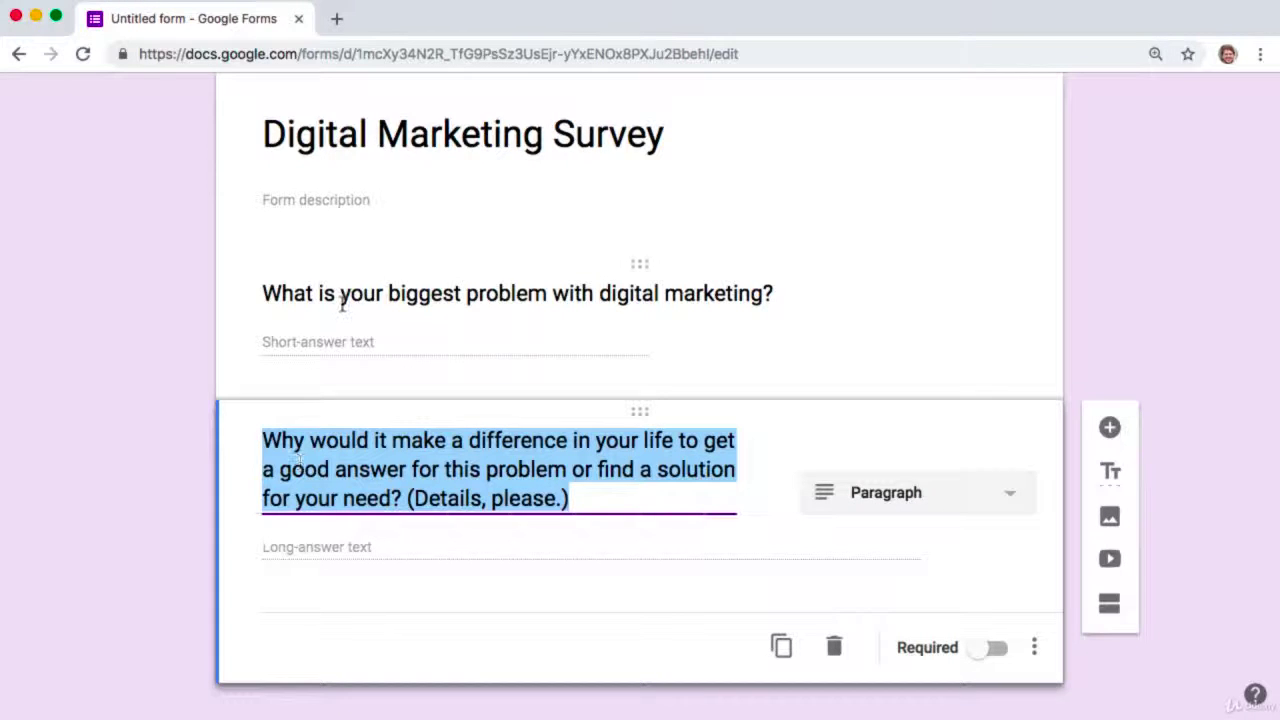
{"action": "left_click", "coordinate": [343, 297]}
{"action": "left_click", "coordinate": [155, 337]}
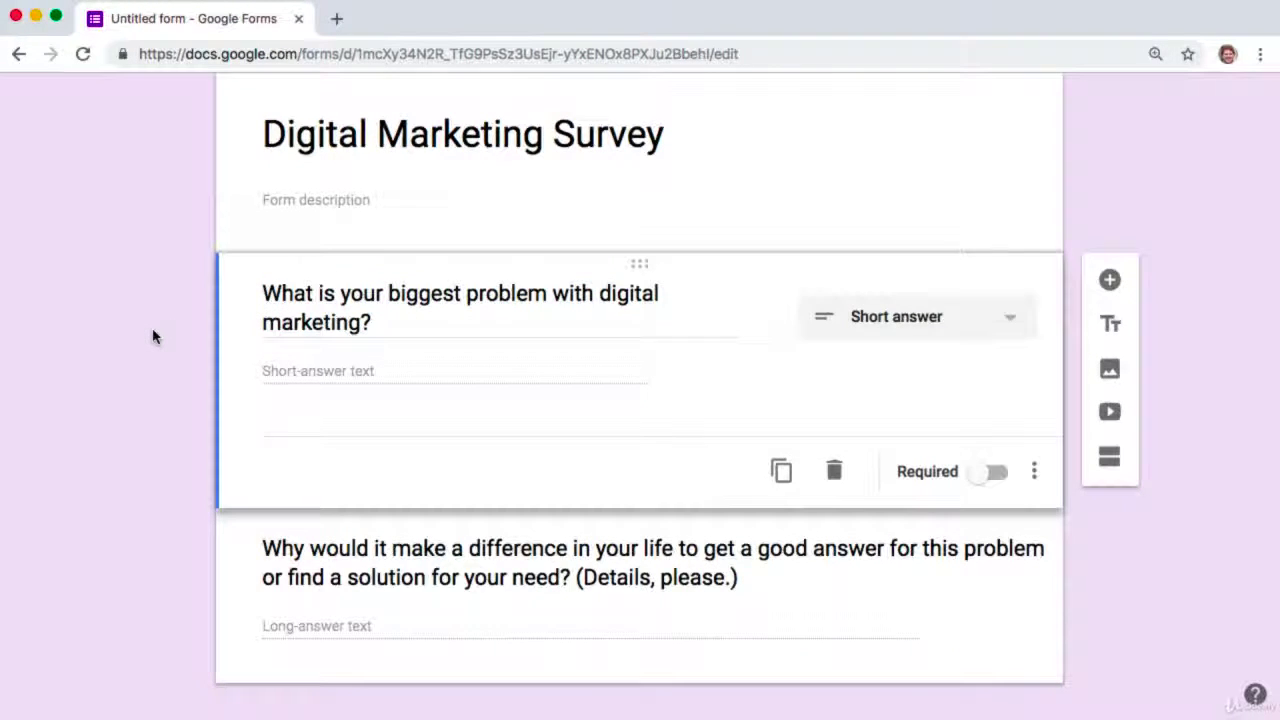
{"action": "left_click", "coordinate": [346, 566]}
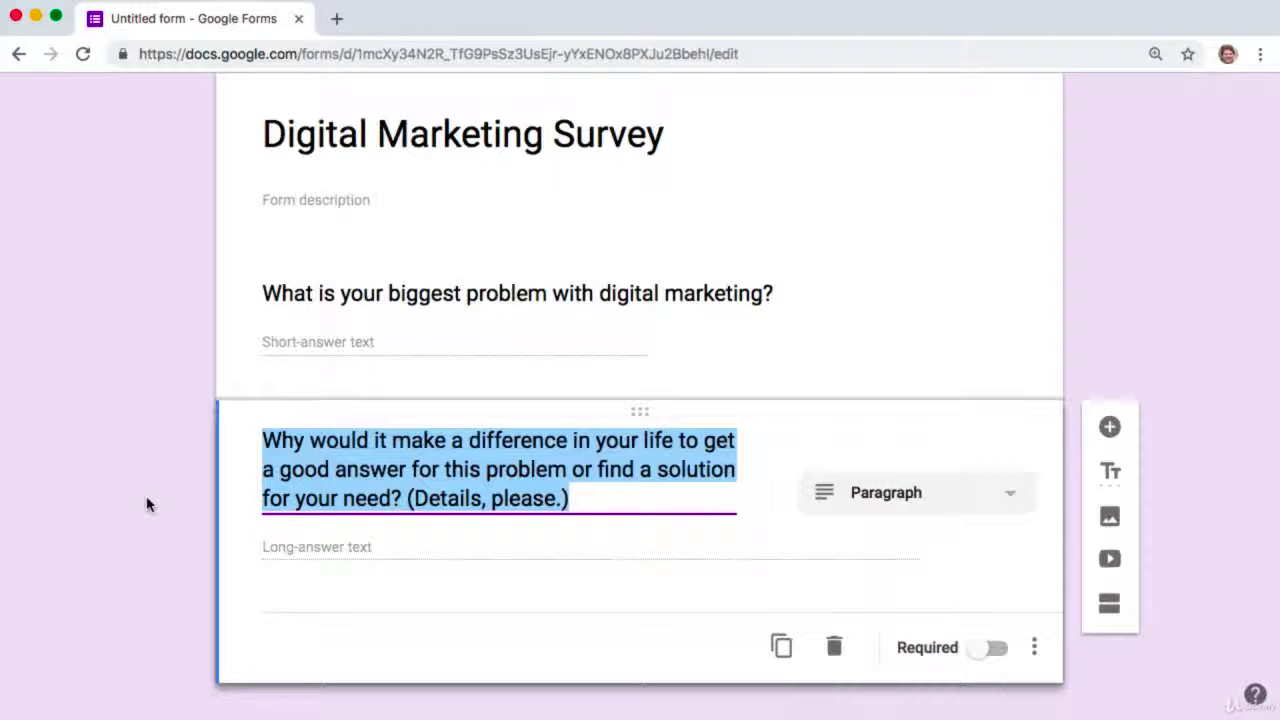
{"action": "left_click", "coordinate": [142, 514]}
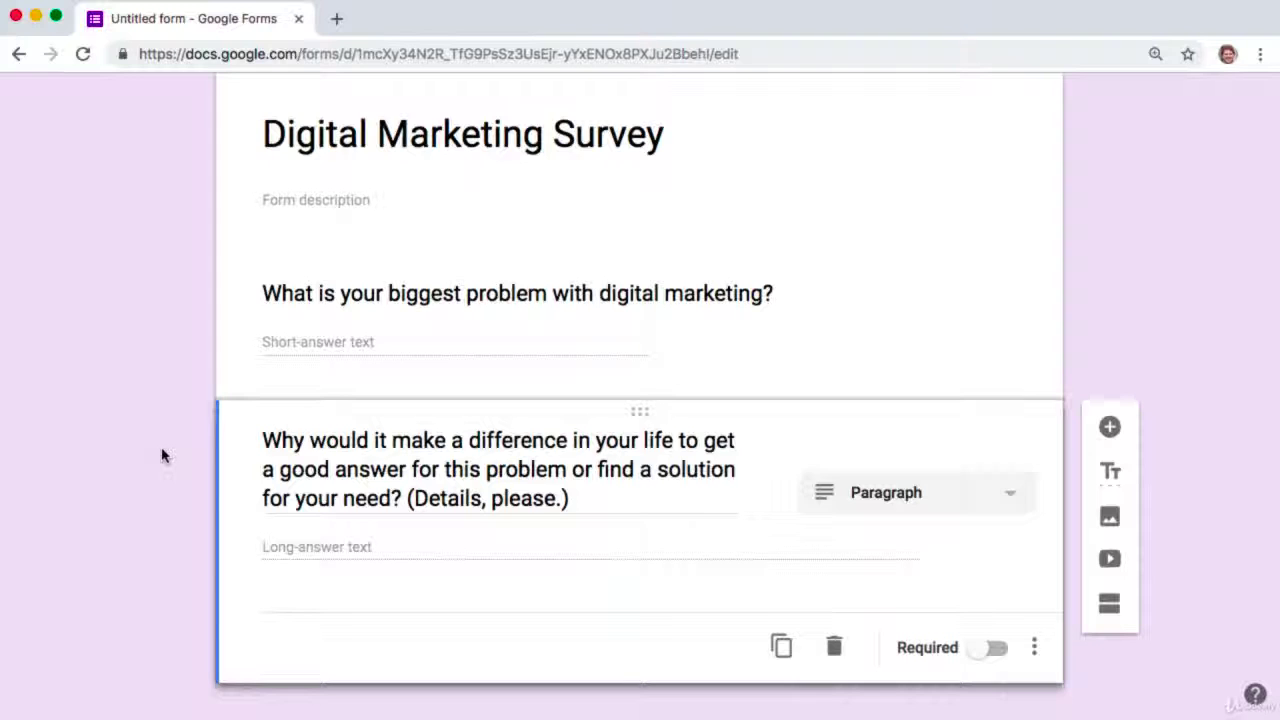
{"action": "scroll", "coordinate": [162, 455], "scroll_direction": "down", "scroll_amount": 1}
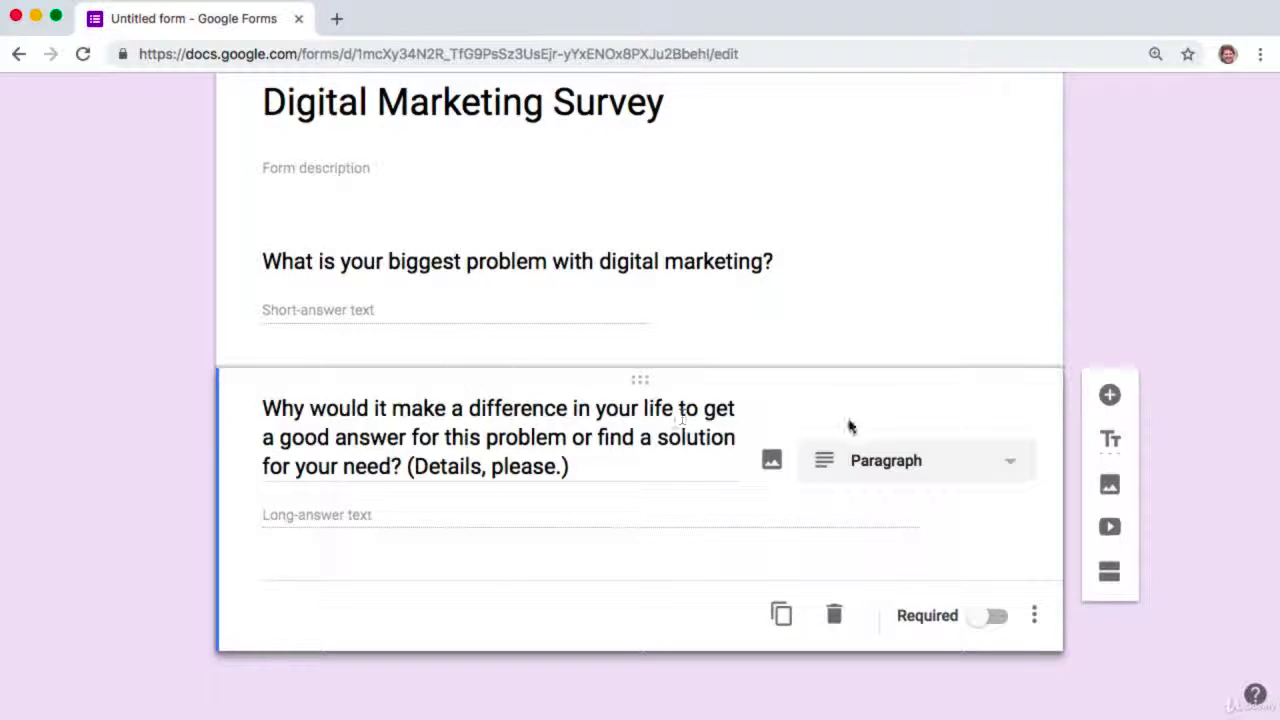
- Add a third question with the pasted wording about how difficult finding an answer has been
{"action": "left_click", "coordinate": [1107, 396]}
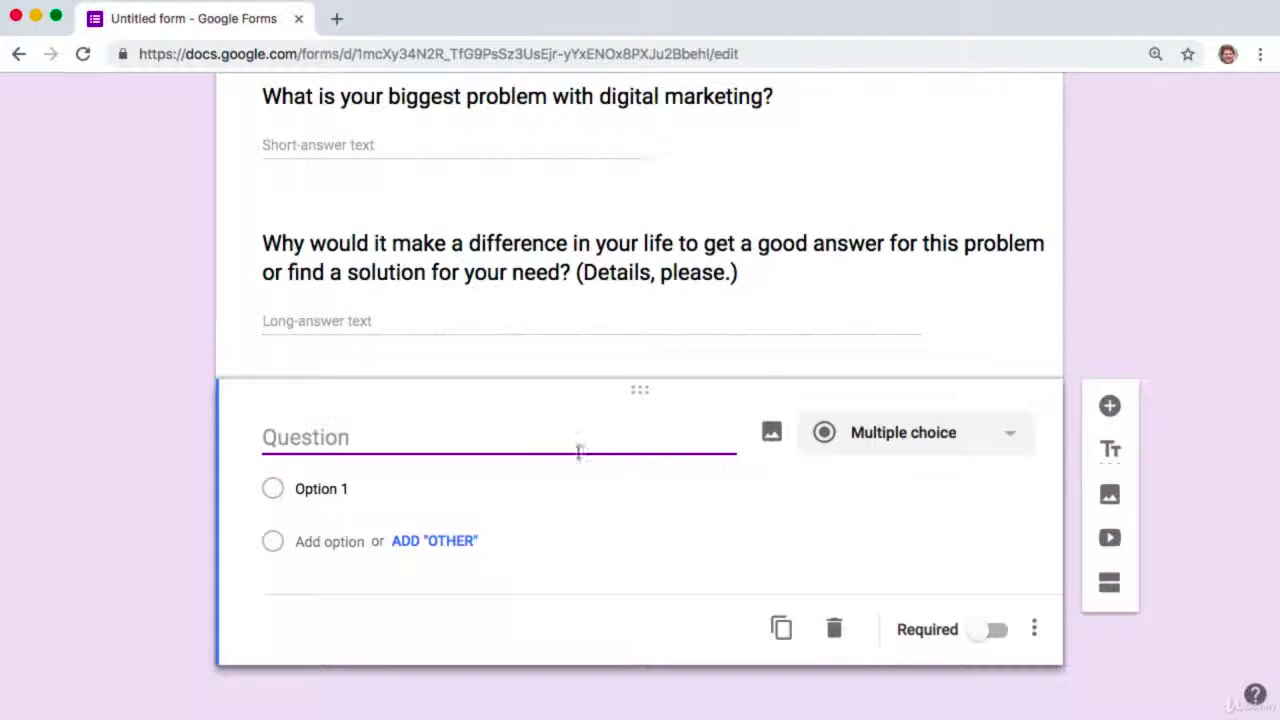
{"action": "type", "text": "How difficult has it been for you to find a good answer for the above to date?"}
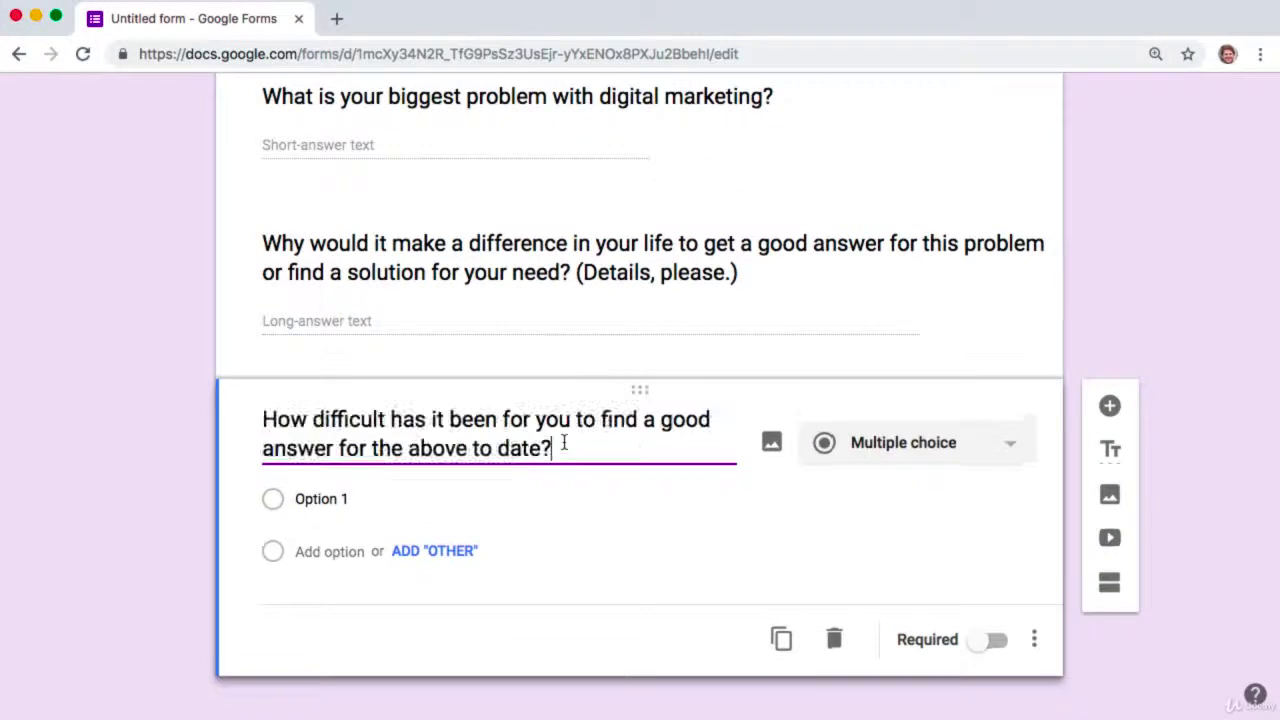
{"action": "left_click", "coordinate": [167, 432]}
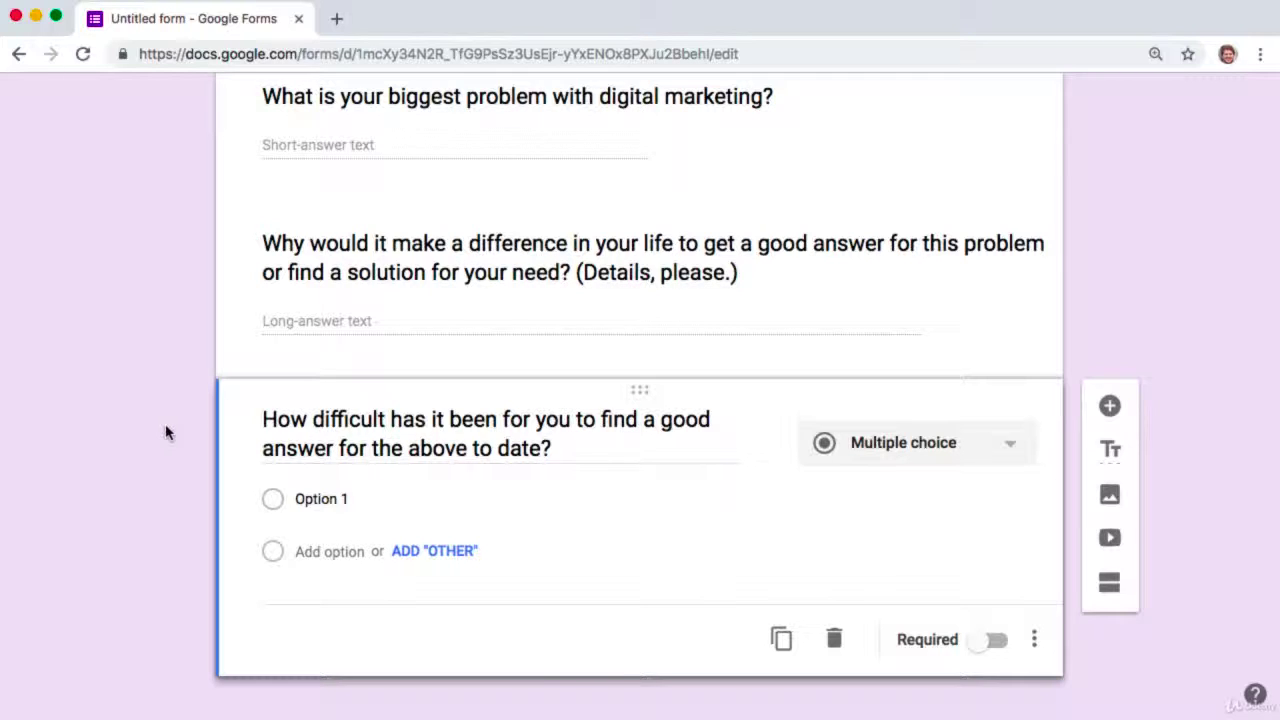
- Set its choices to Not at all difficult, Somewhat difficult and Very difficult
{"action": "left_click", "coordinate": [340, 500]}
{"action": "type", "text": "Not "}
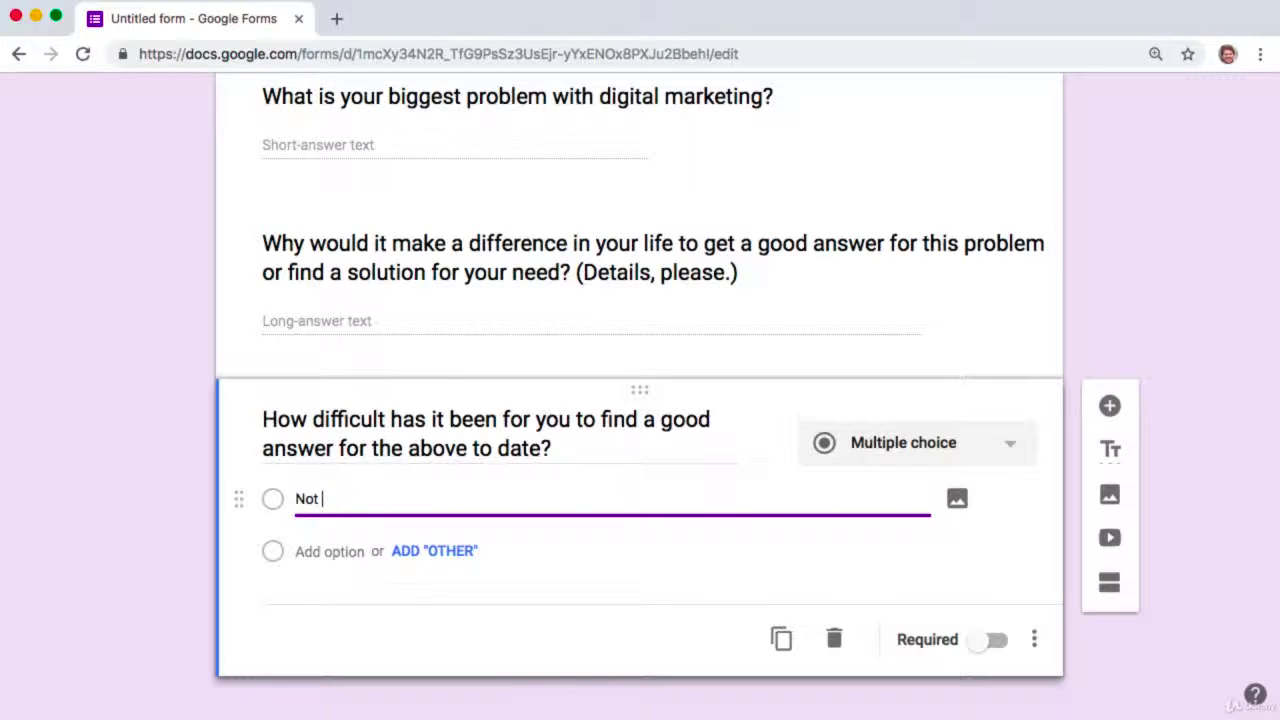
{"action": "type", "text": "at all difficult"}
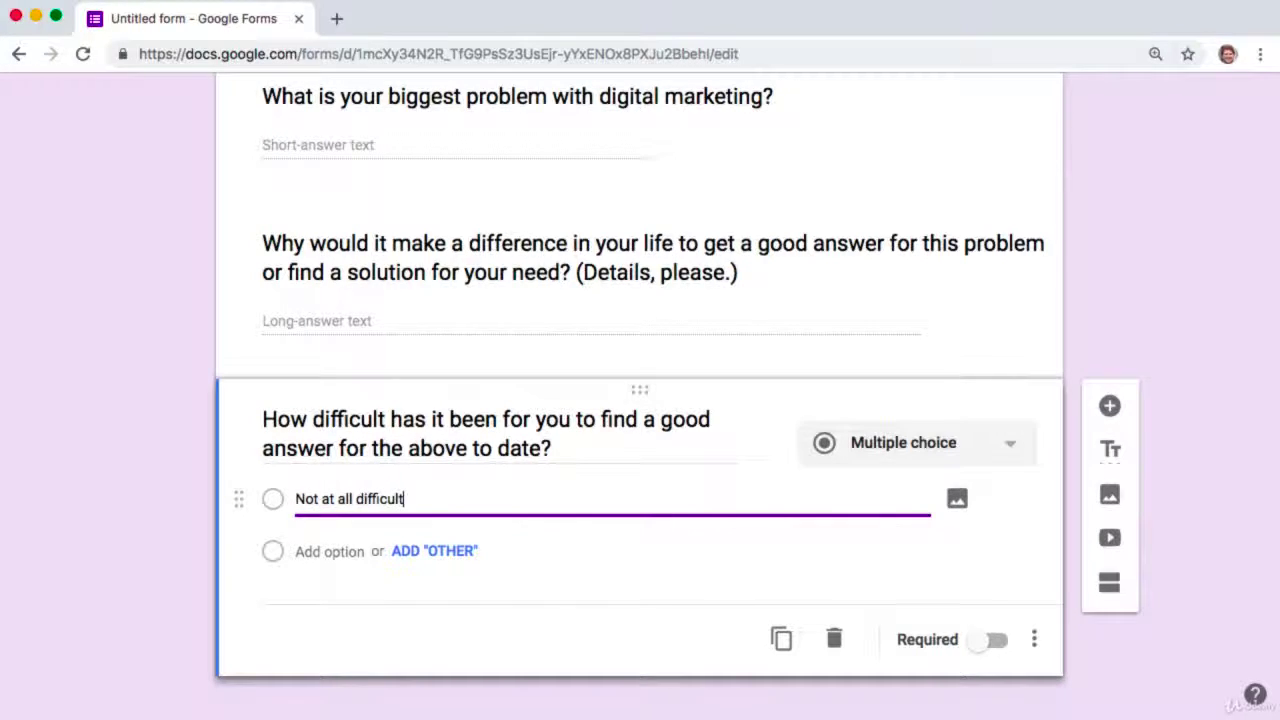
{"action": "left_click", "coordinate": [422, 560]}
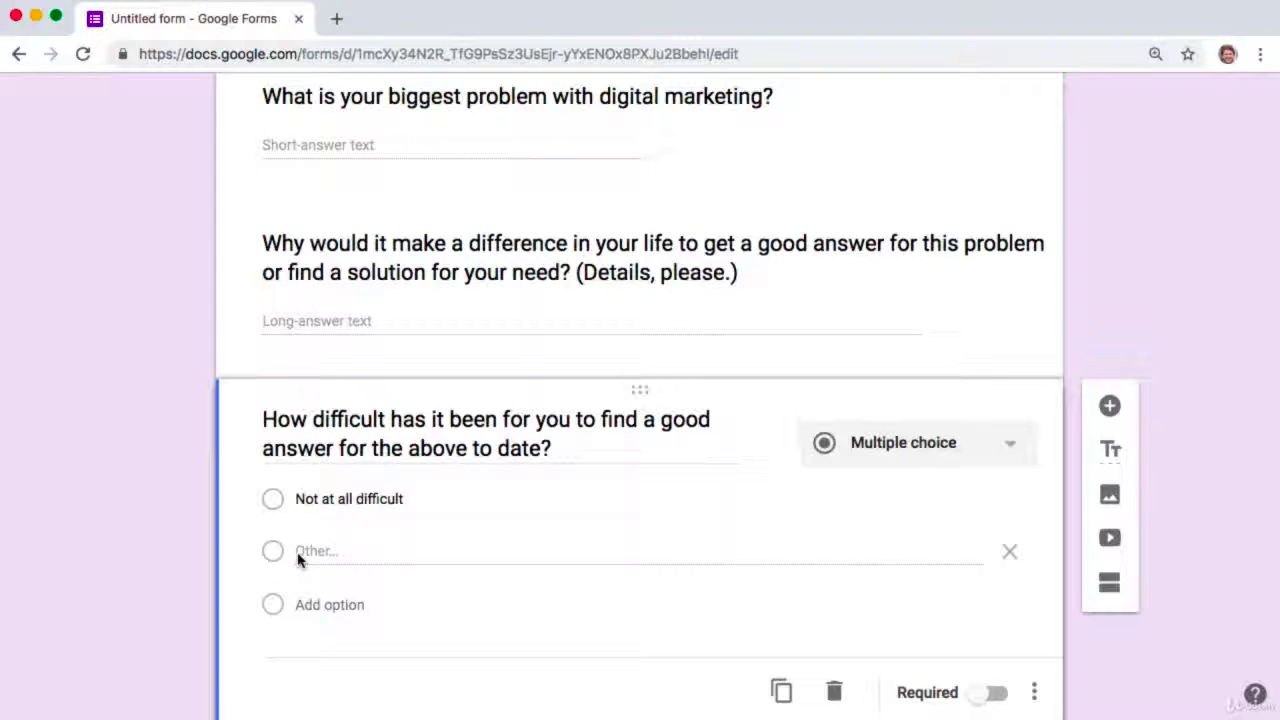
{"action": "left_click", "coordinate": [1012, 555]}
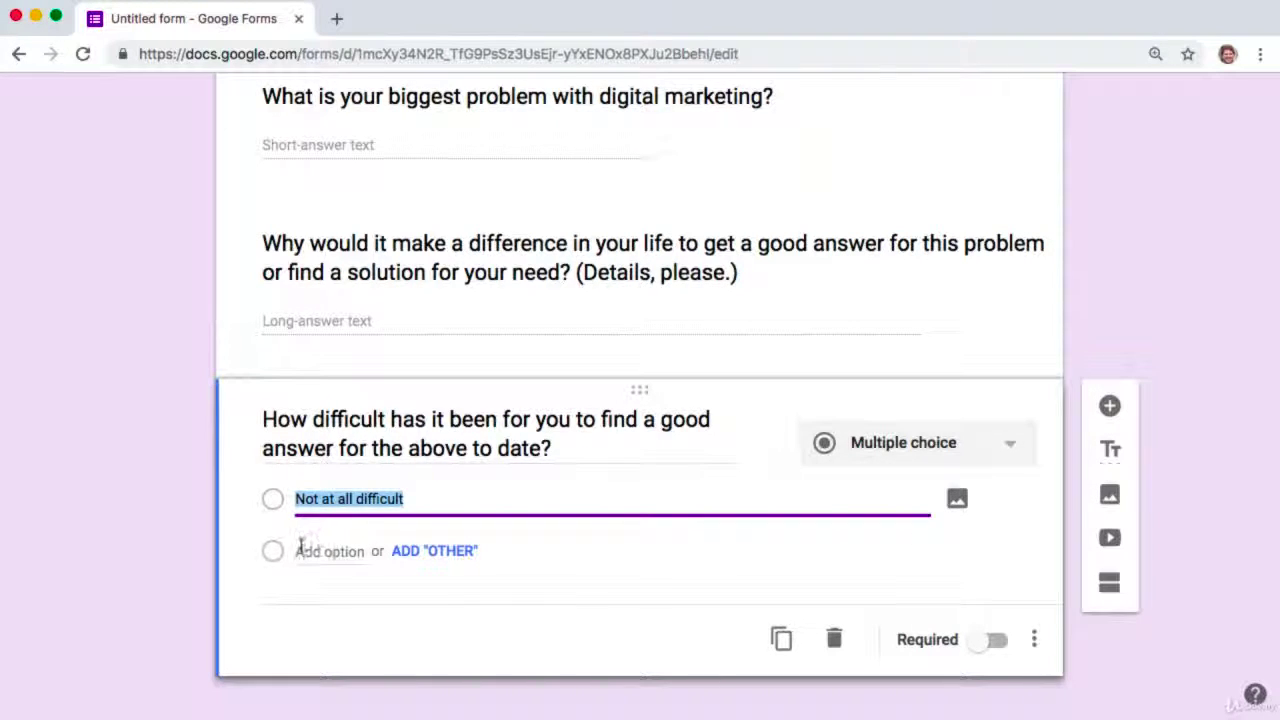
{"action": "left_click", "coordinate": [357, 552]}
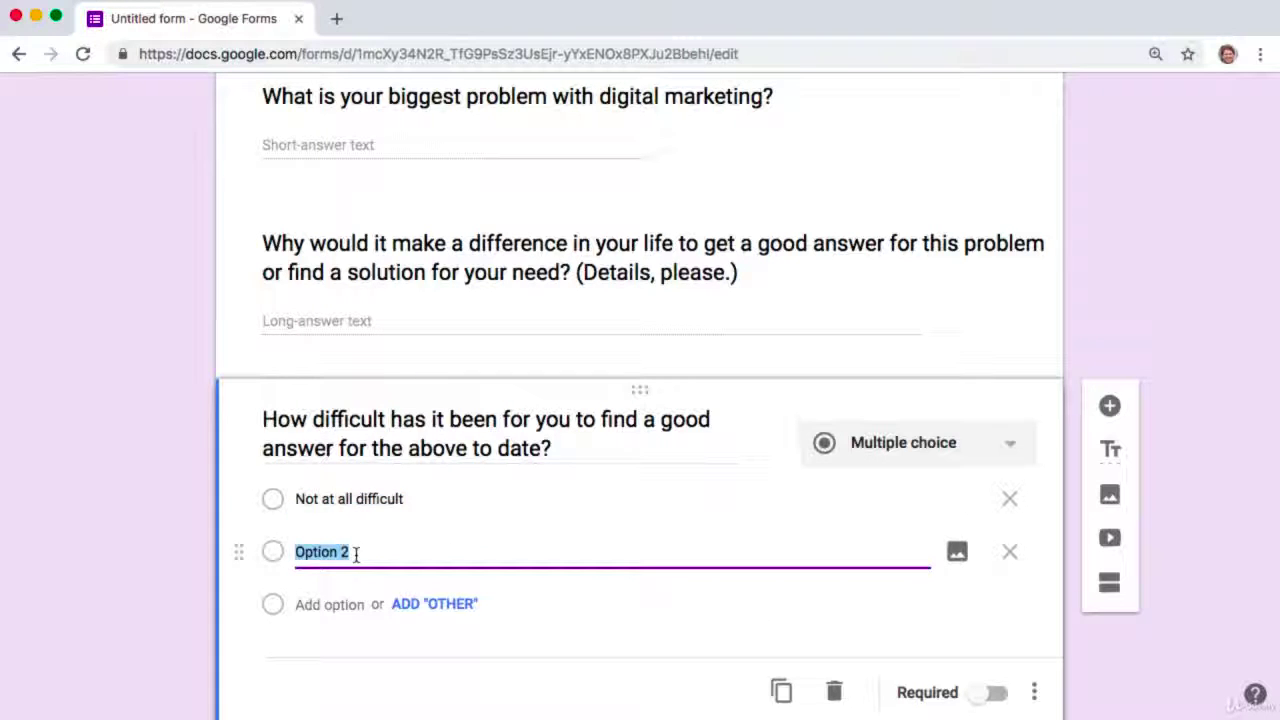
{"action": "type", "text": "Somewhat"}
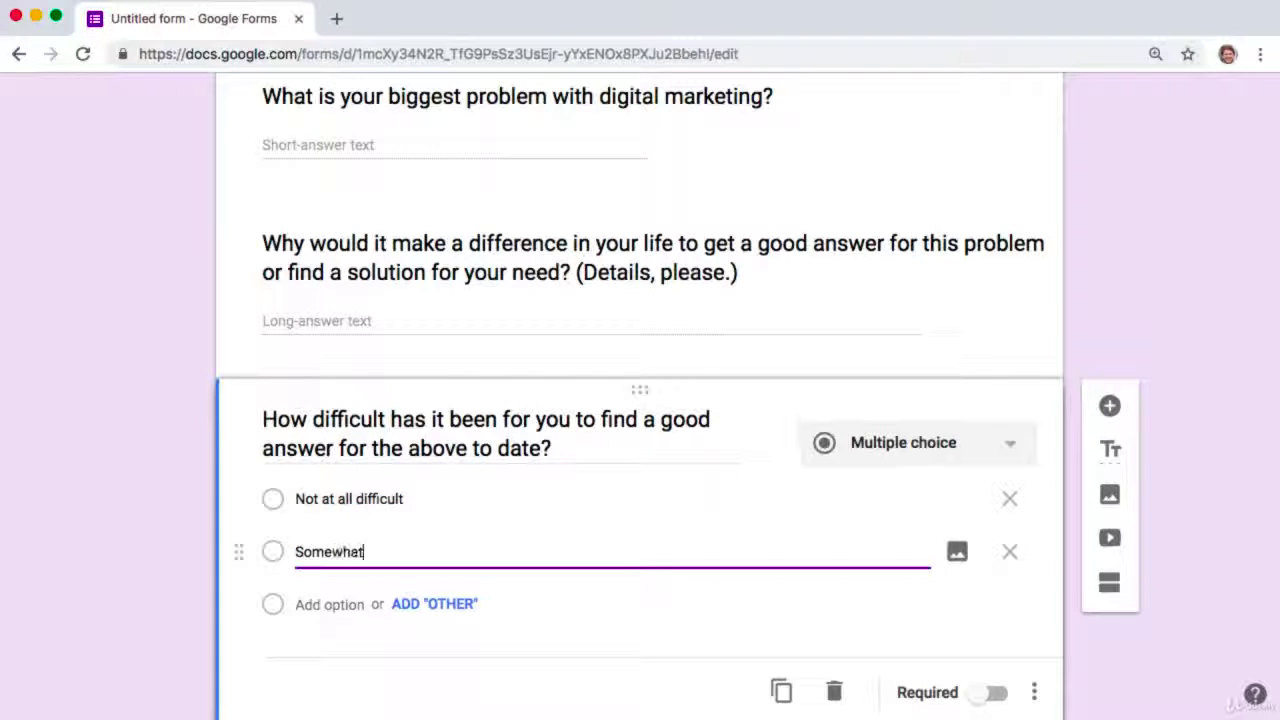
{"action": "type", "text": " difficult"}
{"action": "left_click", "coordinate": [320, 608]}
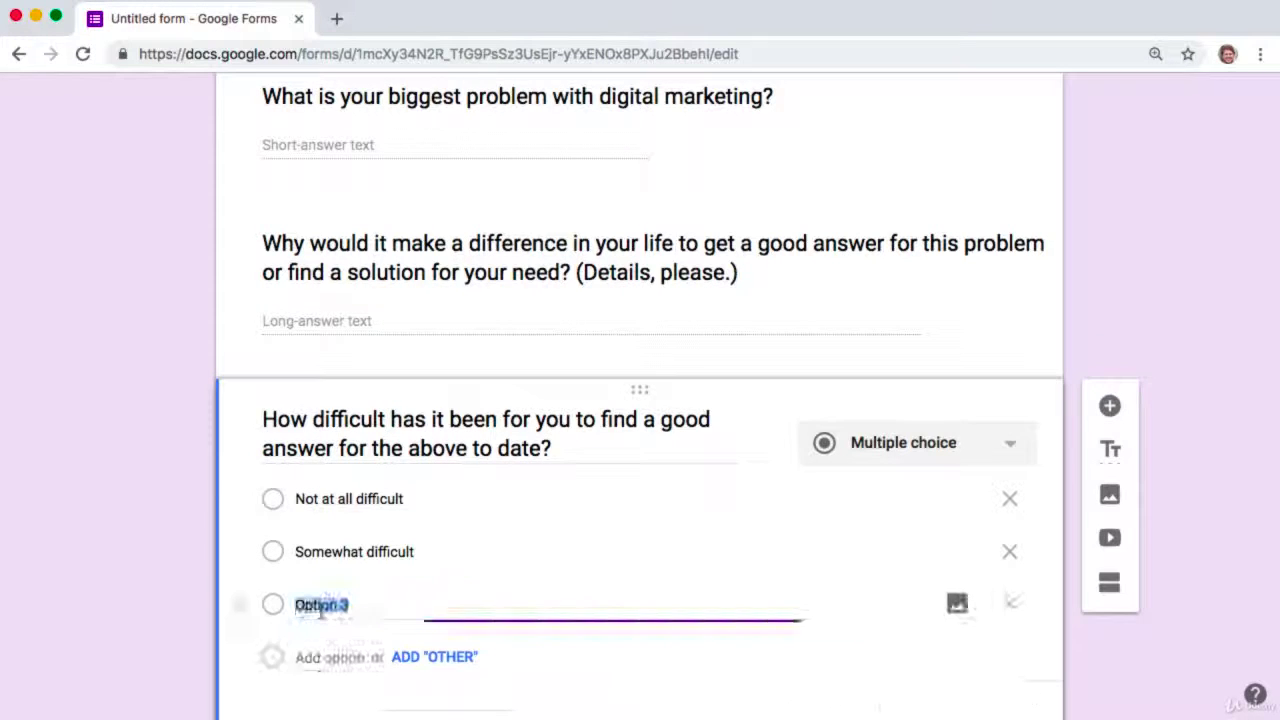
{"action": "type", "text": "Very diff"}
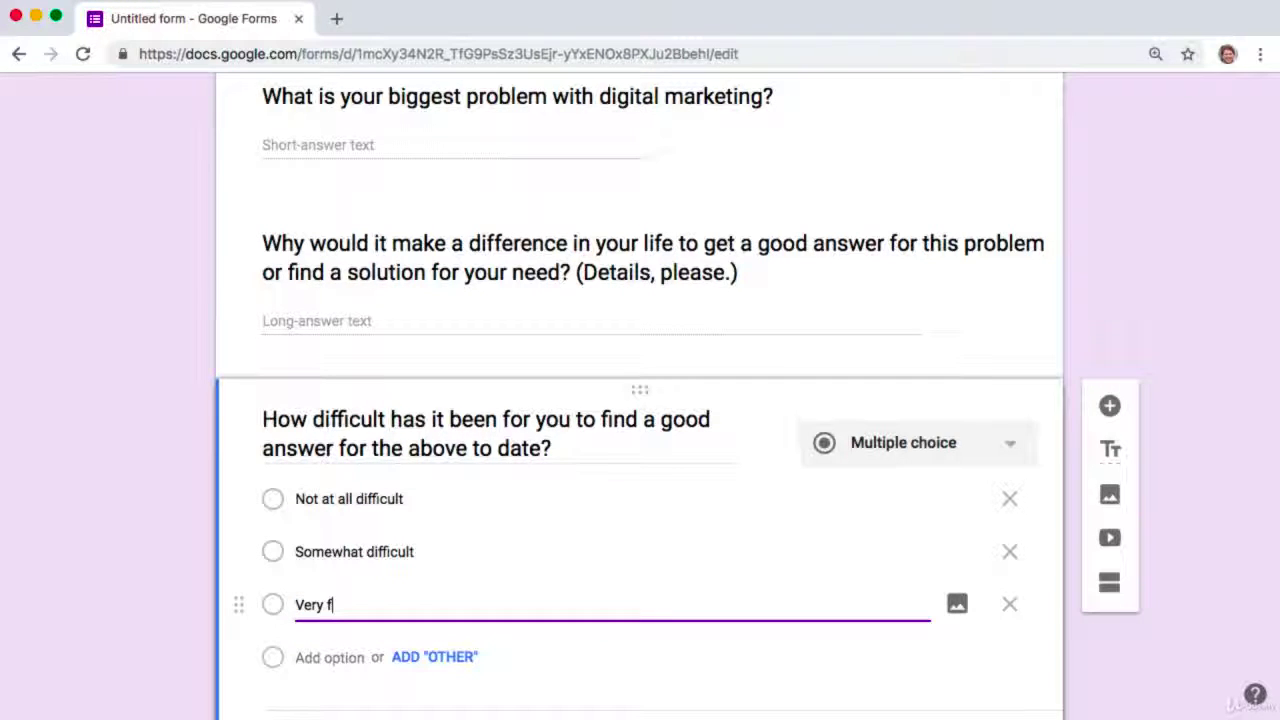
{"action": "type", "text": "icult"}
{"action": "left_click", "coordinate": [152, 559]}
{"action": "scroll", "coordinate": [152, 559], "scroll_direction": "down", "scroll_amount": 1}
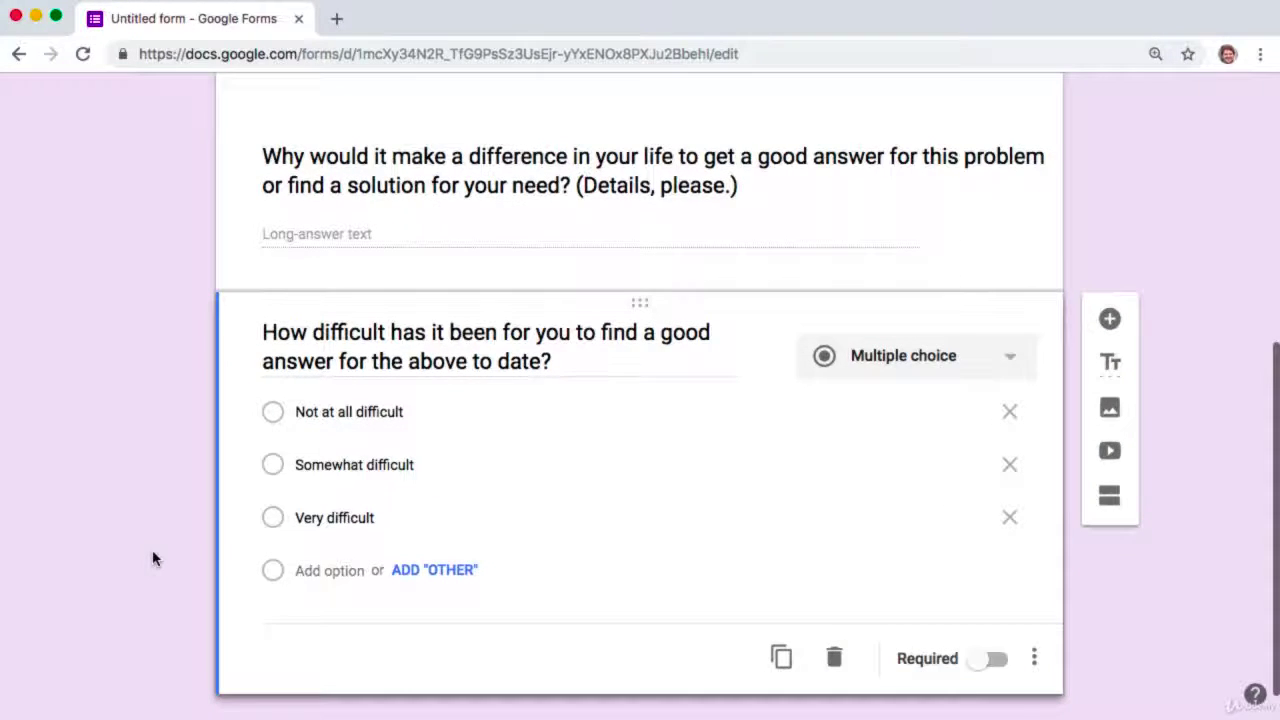
{"action": "scroll", "coordinate": [152, 551], "scroll_direction": "up", "scroll_amount": 1}
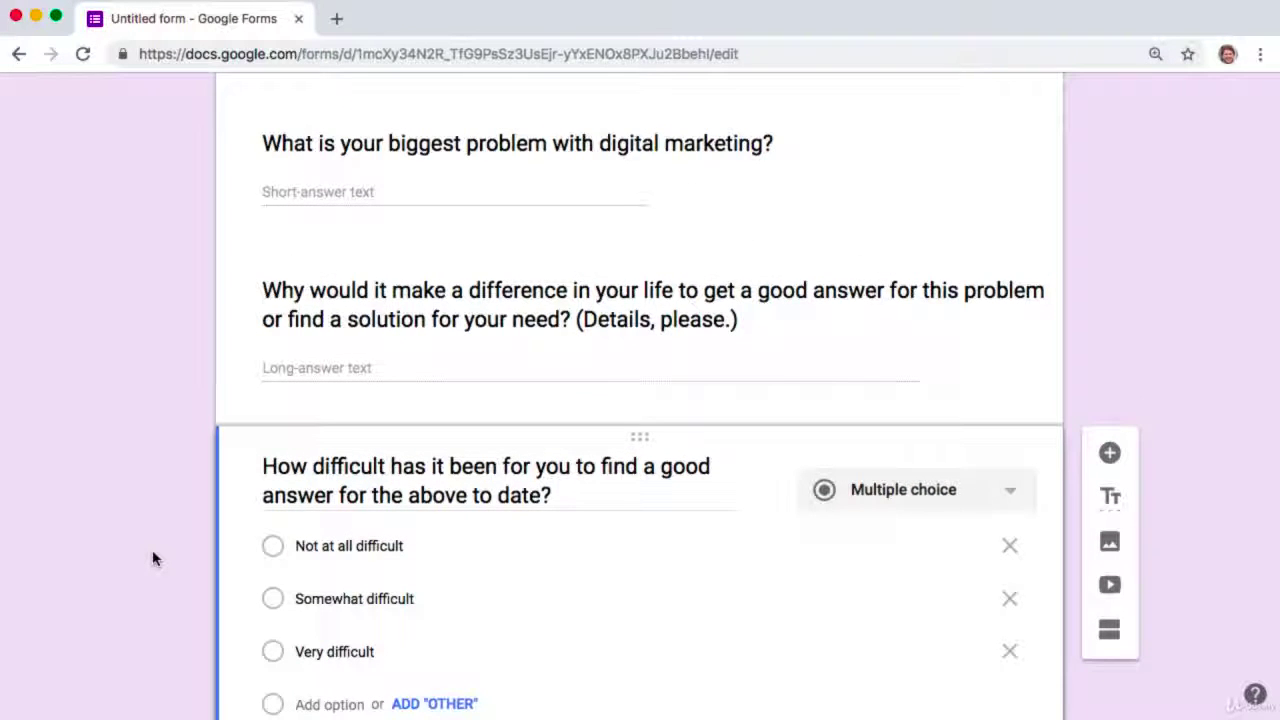
{"action": "scroll", "coordinate": [153, 552], "scroll_direction": "down", "scroll_amount": 1}
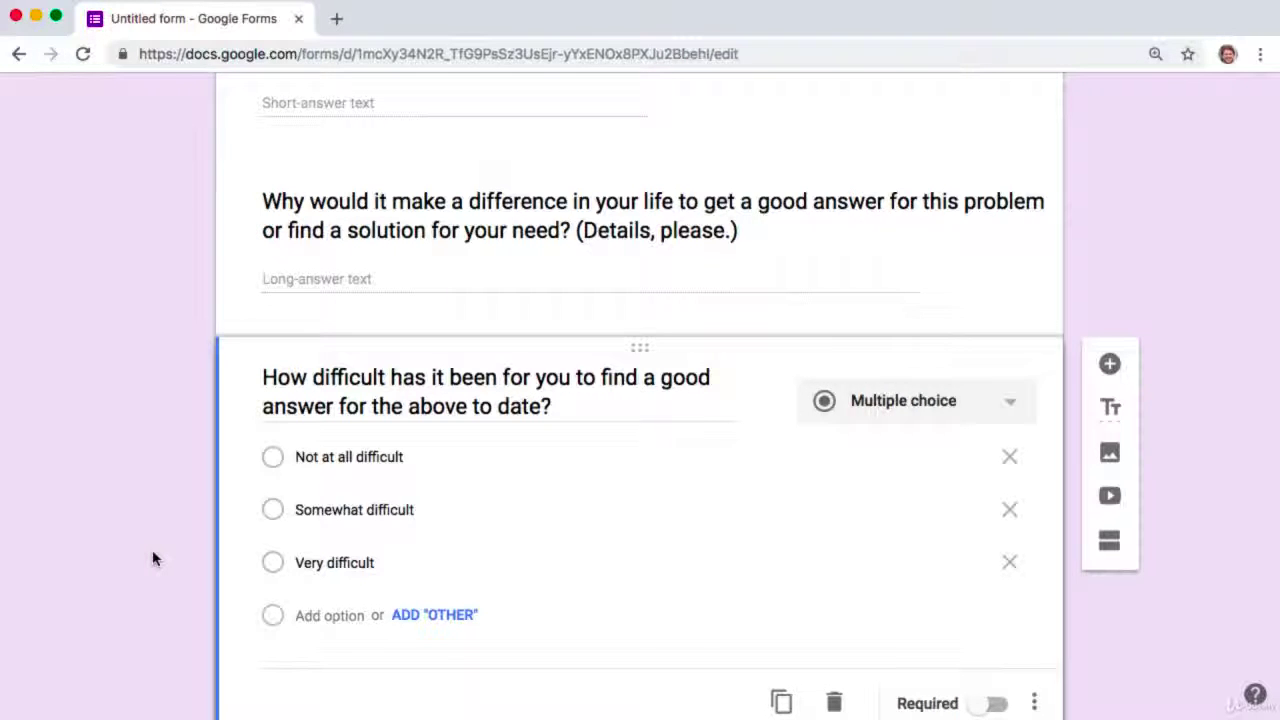
{"action": "scroll", "coordinate": [153, 558], "scroll_direction": "up", "scroll_amount": 2}
{"action": "scroll", "coordinate": [153, 558], "scroll_direction": "down", "scroll_amount": 1}
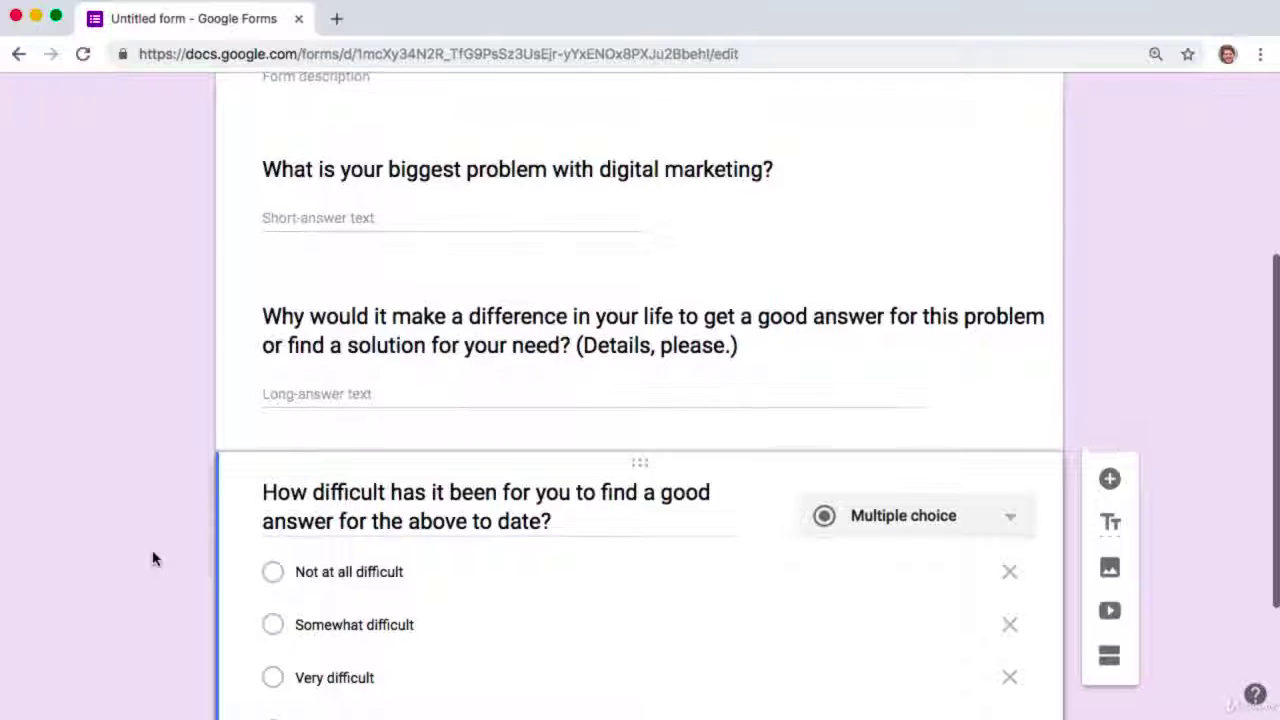
{"action": "scroll", "coordinate": [153, 558], "scroll_direction": "down", "scroll_amount": 2}
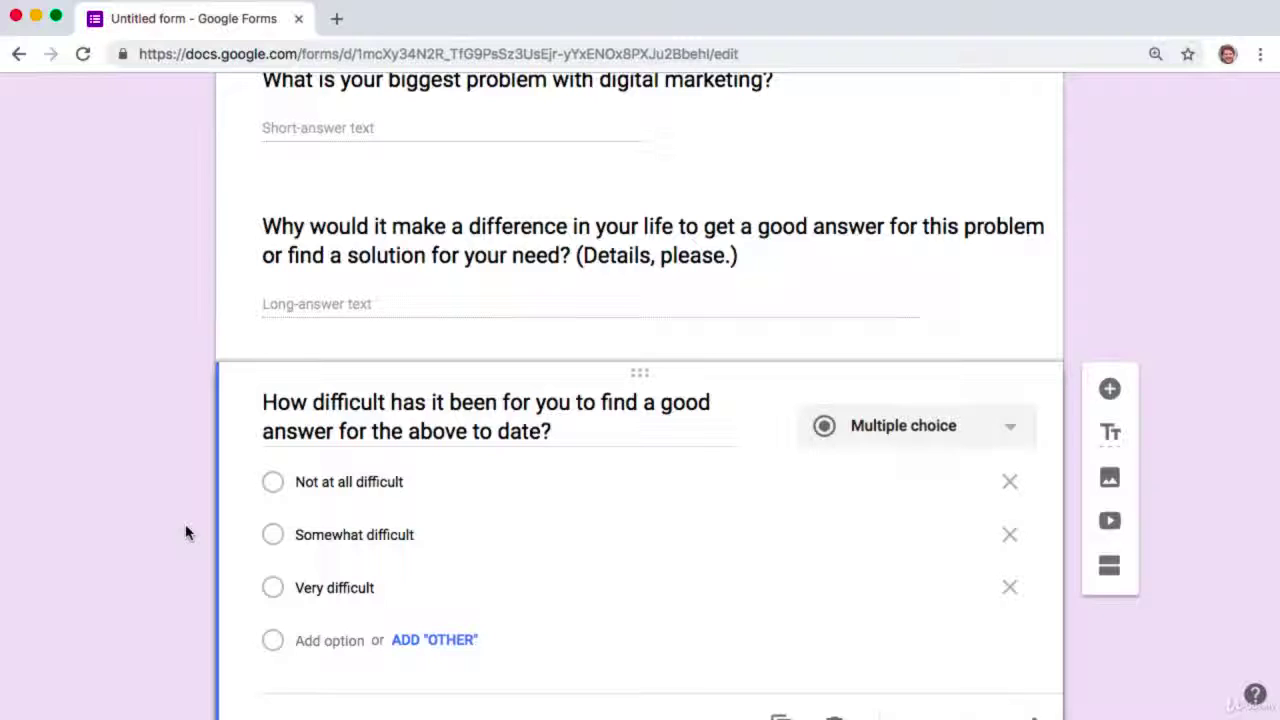
{"action": "scroll", "coordinate": [185, 533], "scroll_direction": "down", "scroll_amount": 1}
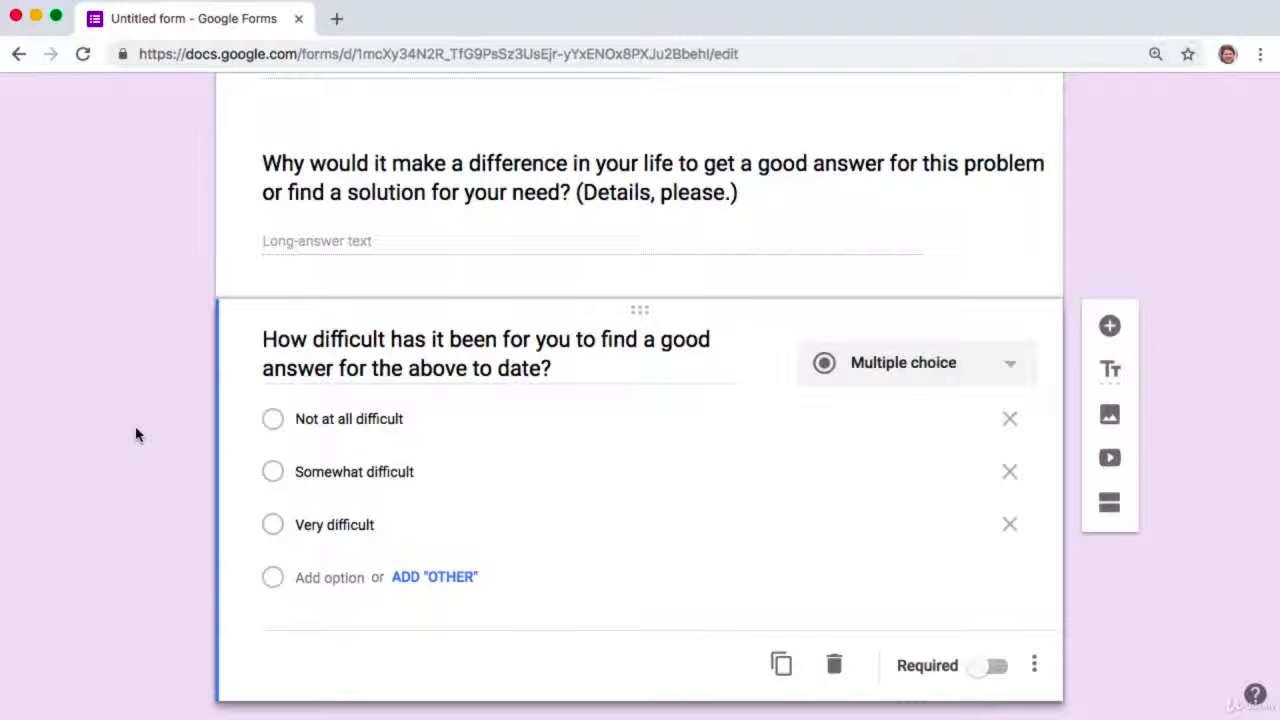
- Add a fourth question inviting respondents' email for contact, as a Short answer question
{"action": "left_click", "coordinate": [1110, 326]}
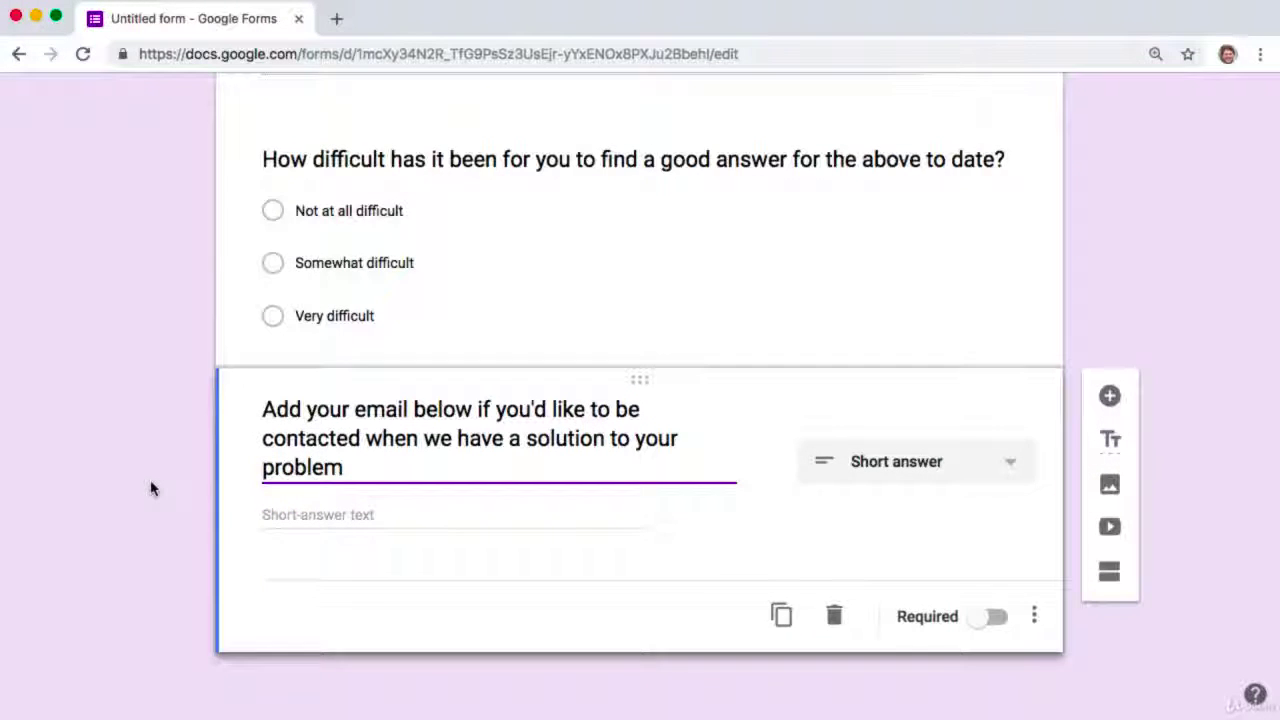
{"action": "left_click", "coordinate": [929, 470]}
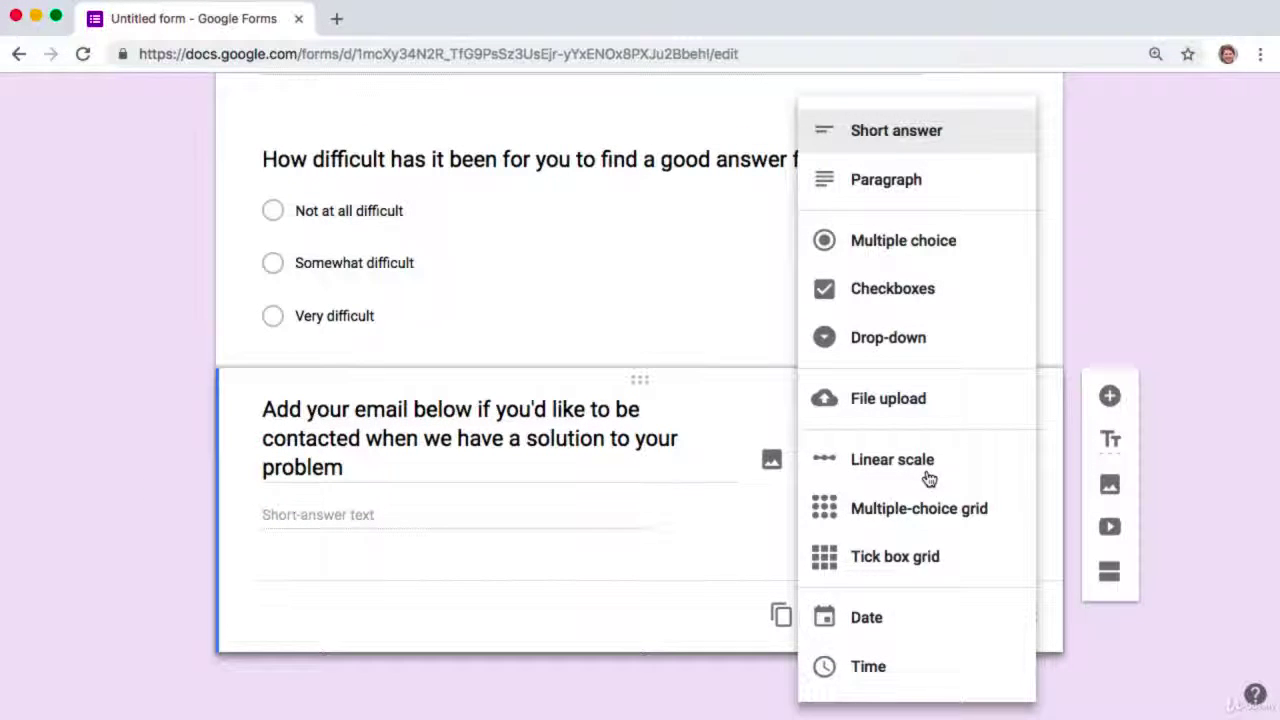
{"action": "scroll", "coordinate": [929, 479], "scroll_direction": "up", "scroll_amount": 2}
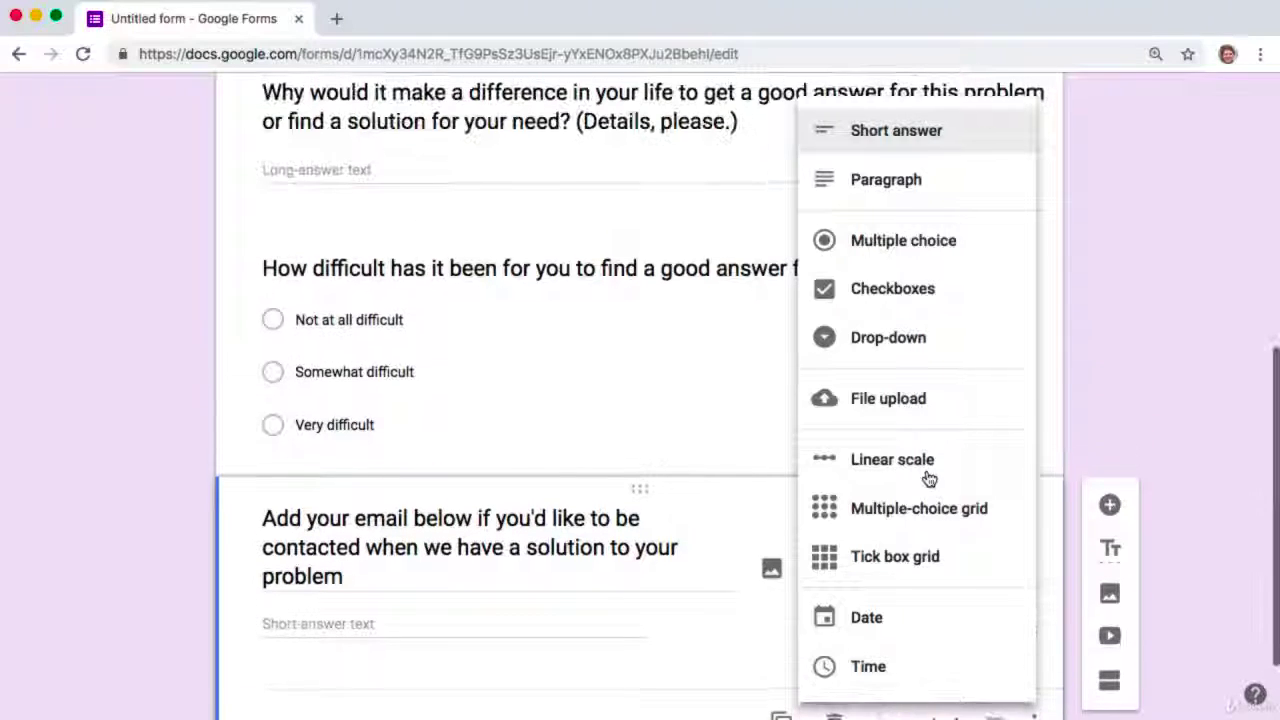
{"action": "left_click", "coordinate": [911, 146]}
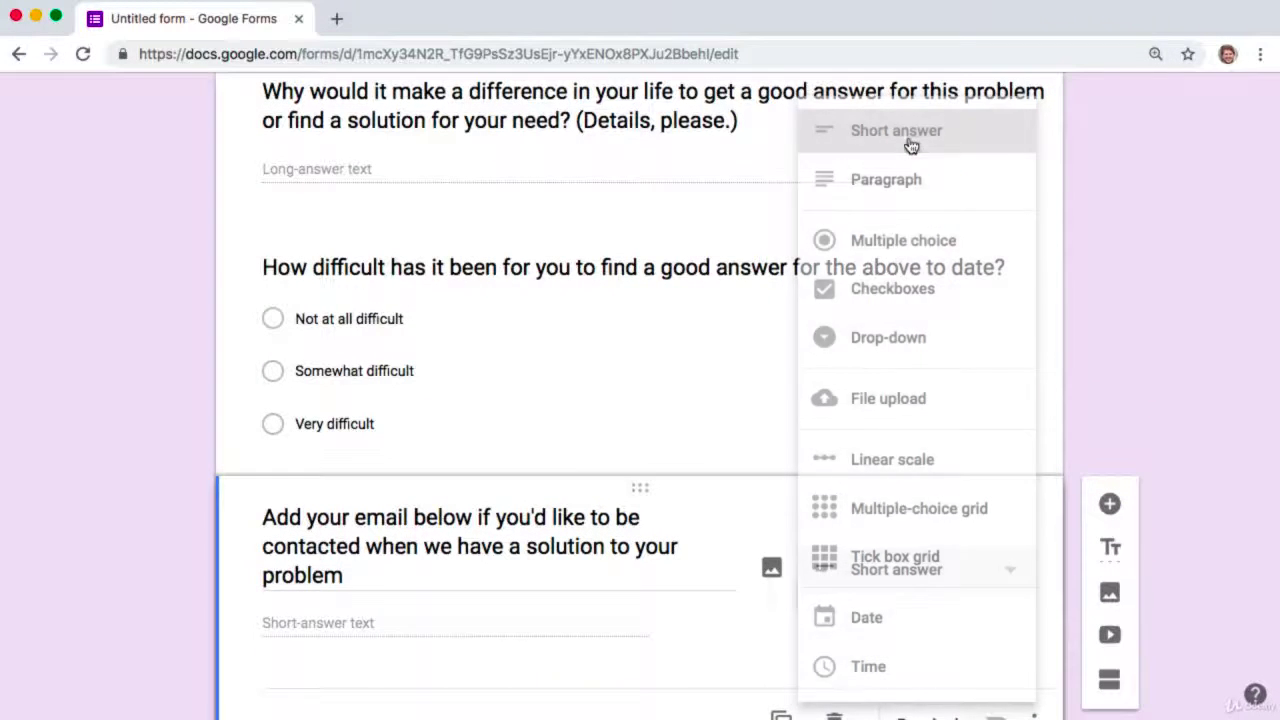